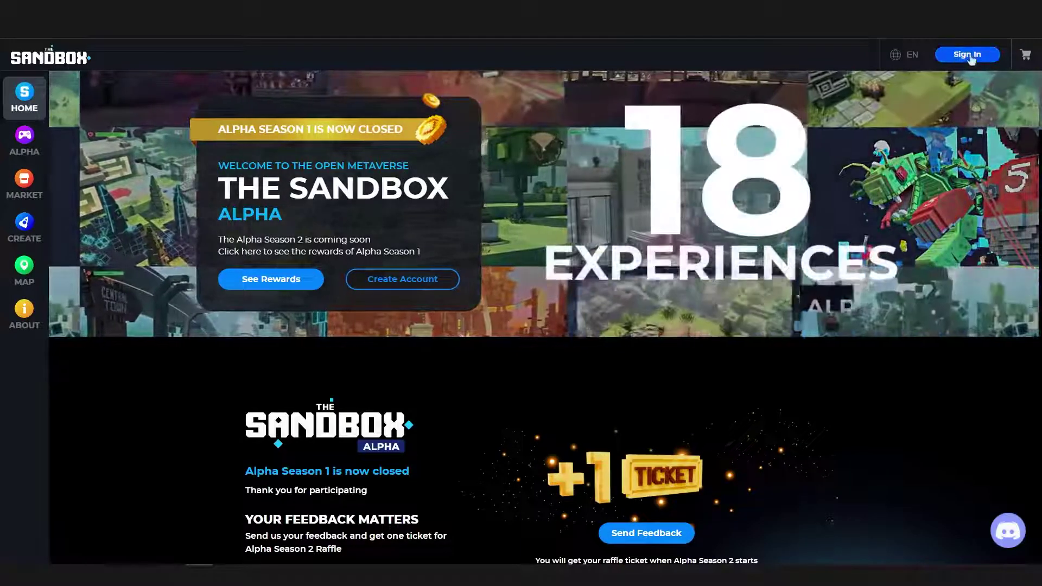
Open The Sandbox sign-in dialog listing the Bitski, social and MetaMask login options.
click(969, 55)
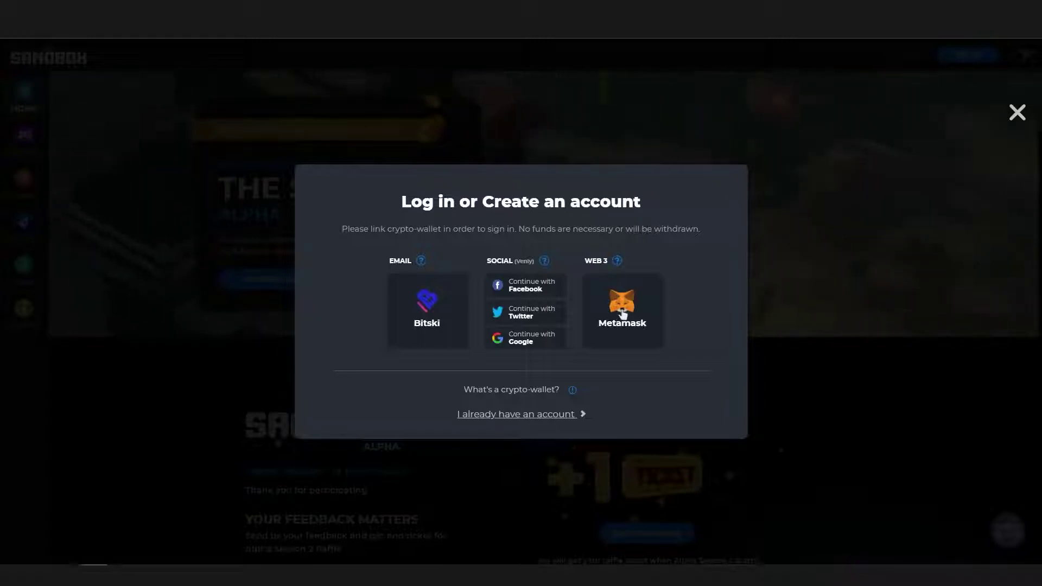
Choose MetaMask login and unlock the wallet with its password.
click(623, 314)
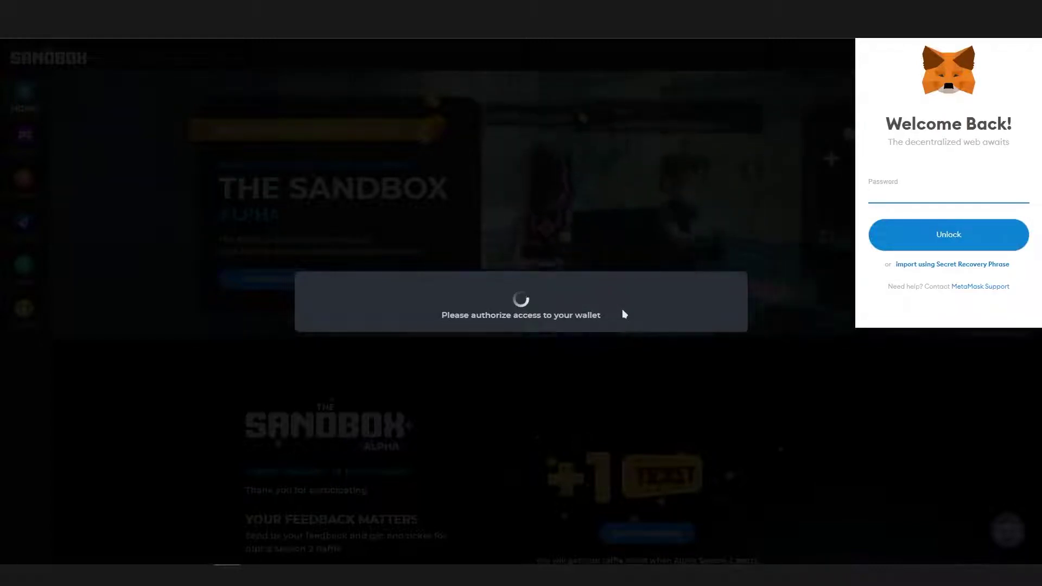
text(aaaaaaaaaaaaaaaa)
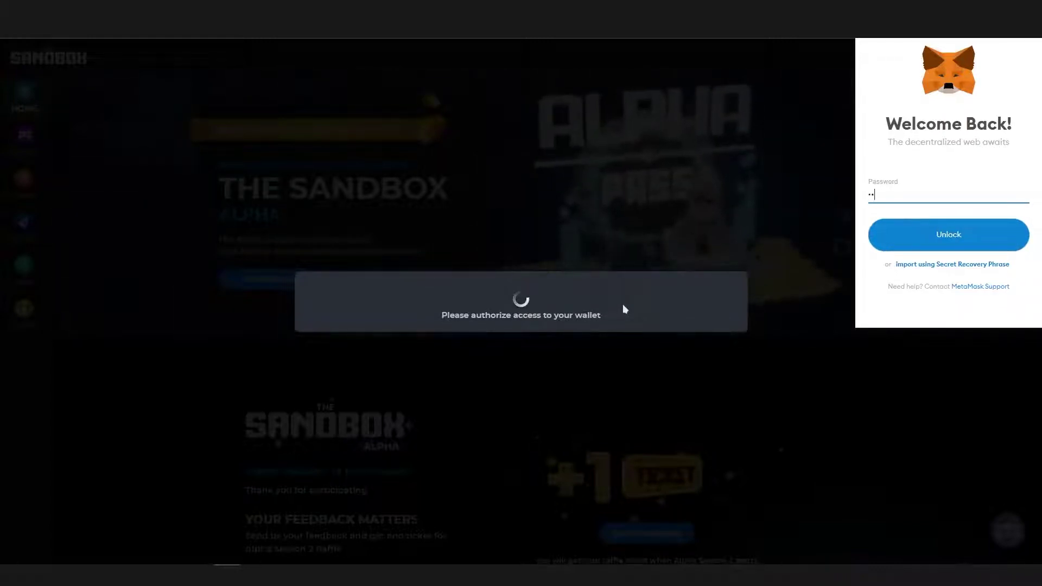
key(Return)
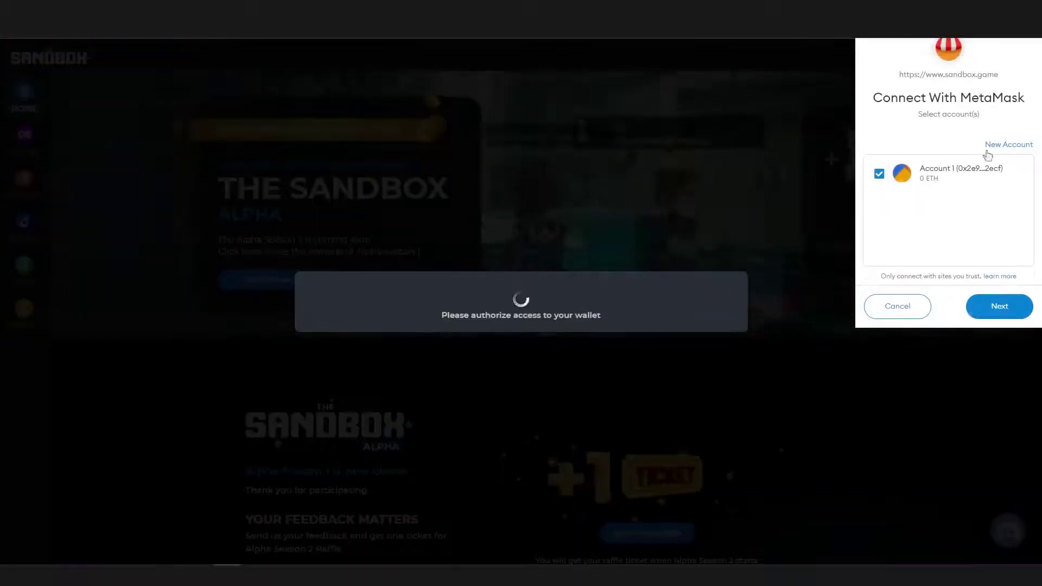
Connect MetaMask Account 1 to the site and sign the login verification message.
click(1015, 305)
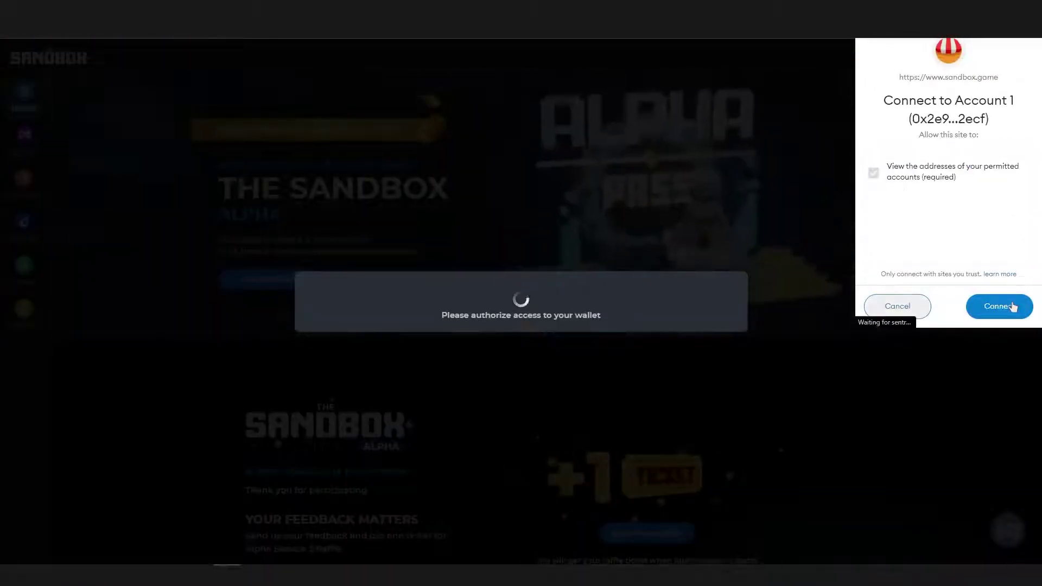
click(1013, 306)
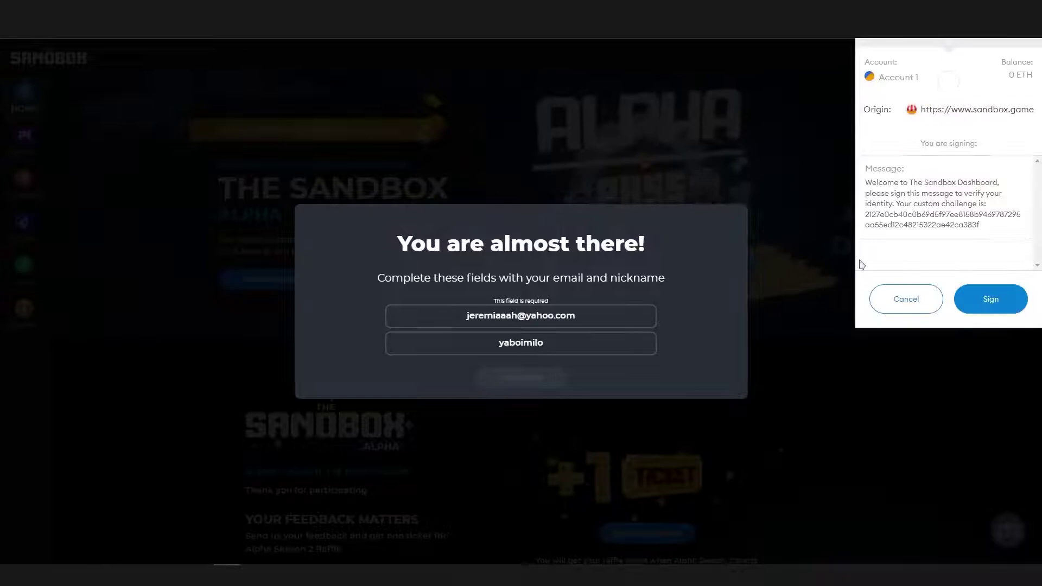
click(991, 299)
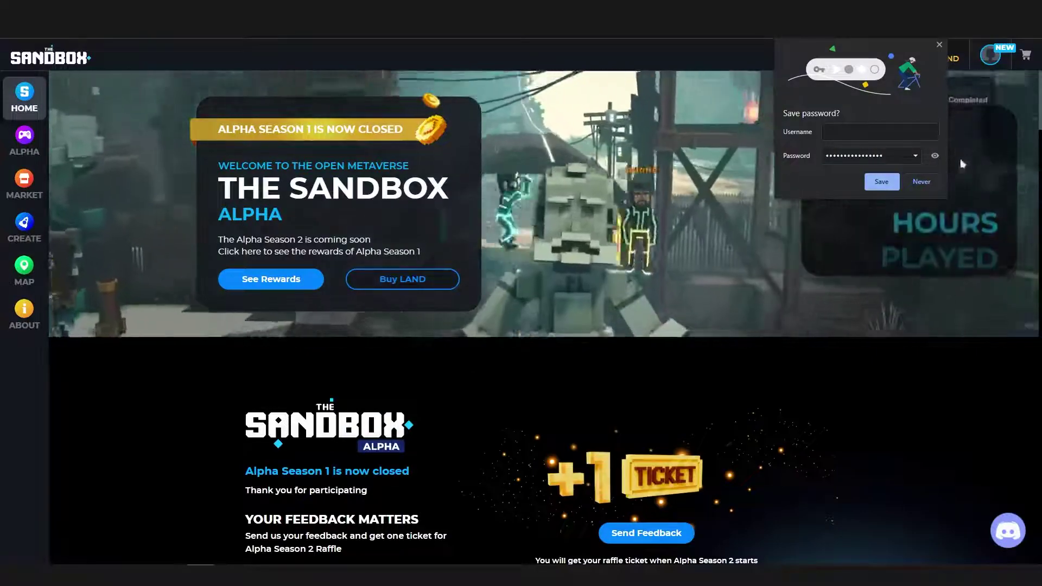
Dismiss Chrome's save-password prompt and browse the Create section's Game Maker page.
click(936, 42)
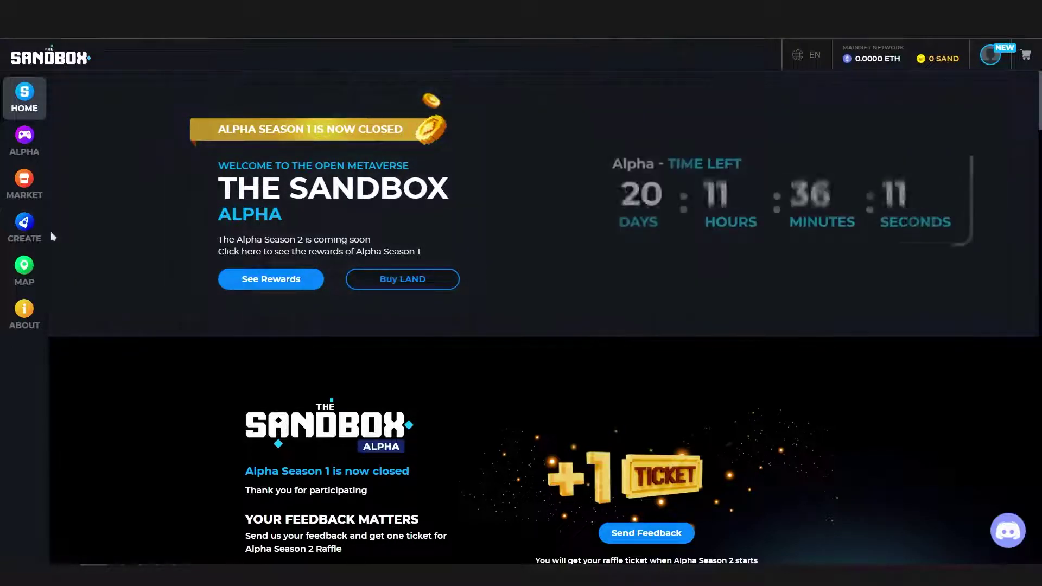
click(26, 230)
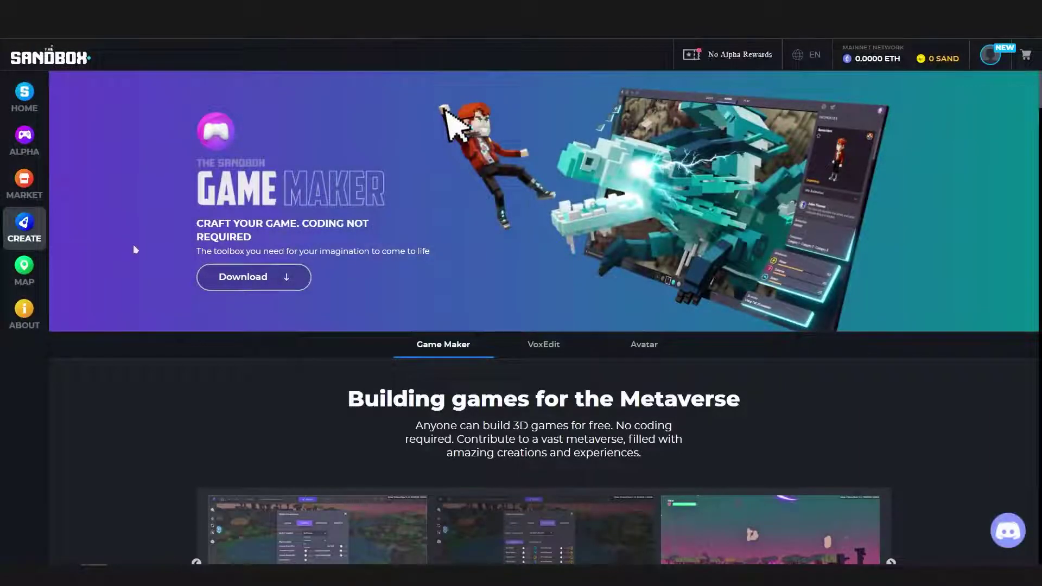
scroll(135, 260, down, 5)
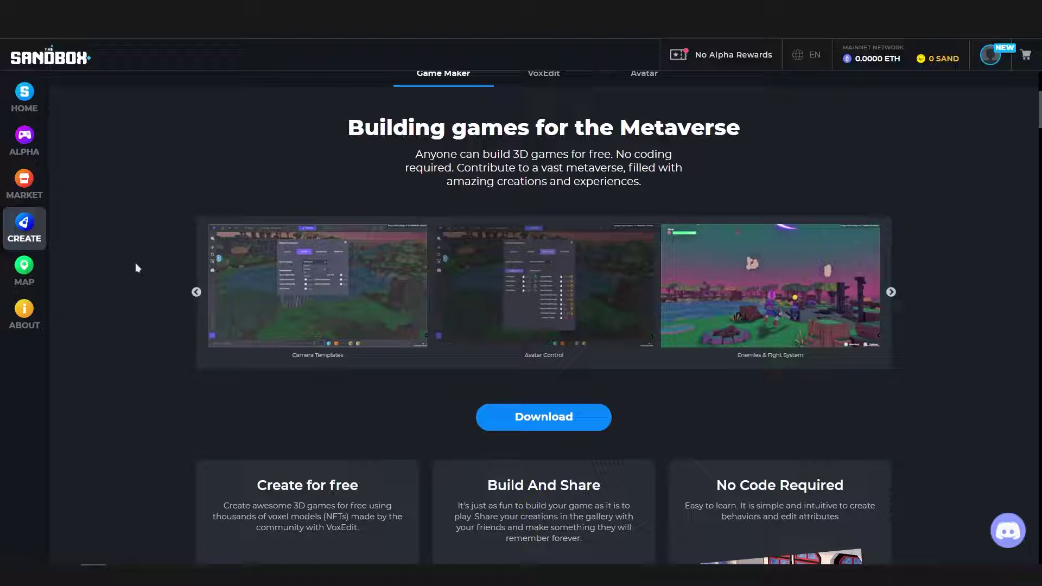
scroll(135, 265, down, 5)
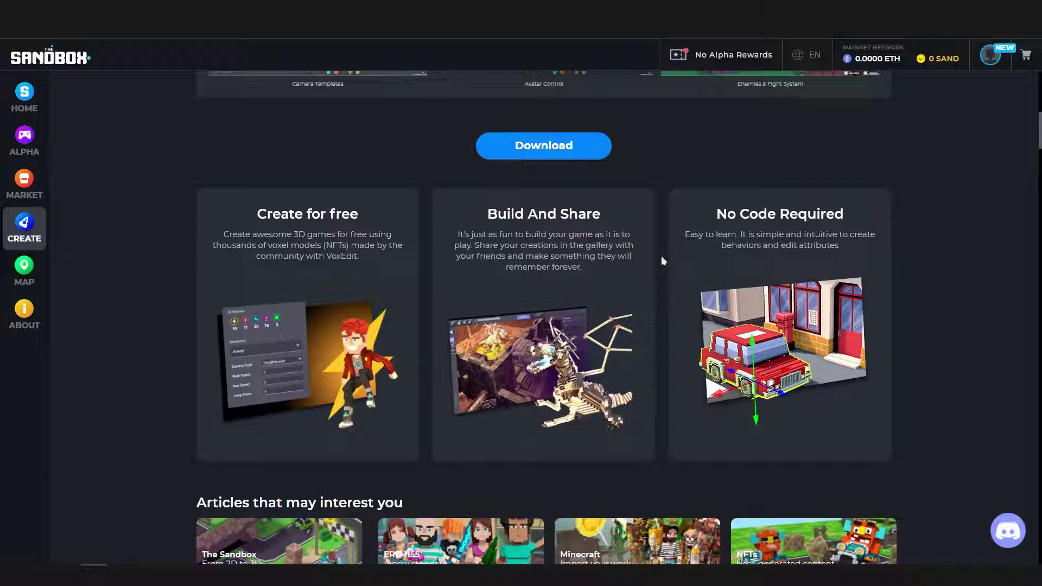
scroll(661, 258, down, 8)
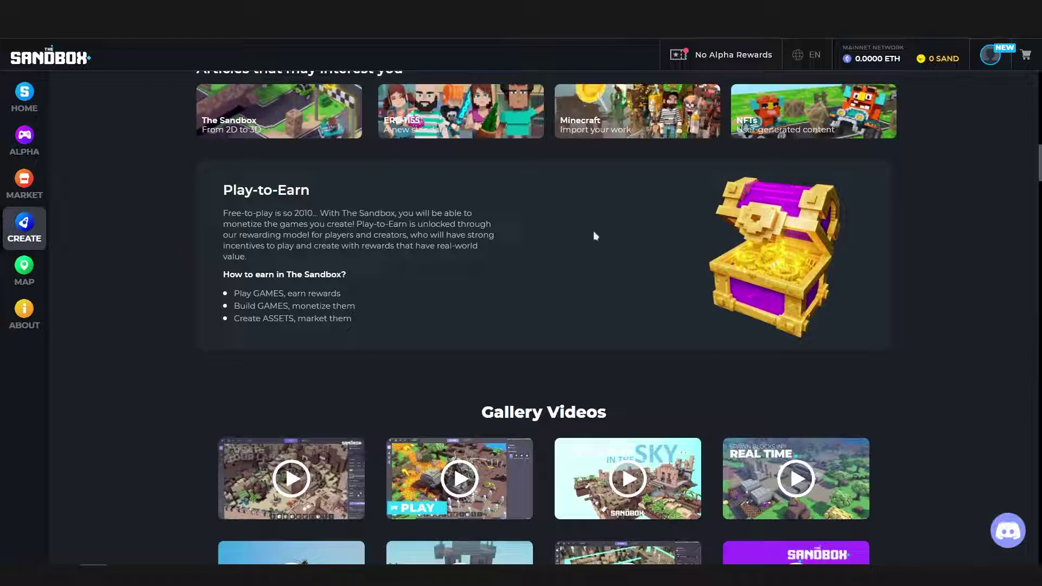
scroll(592, 242, down, 6)
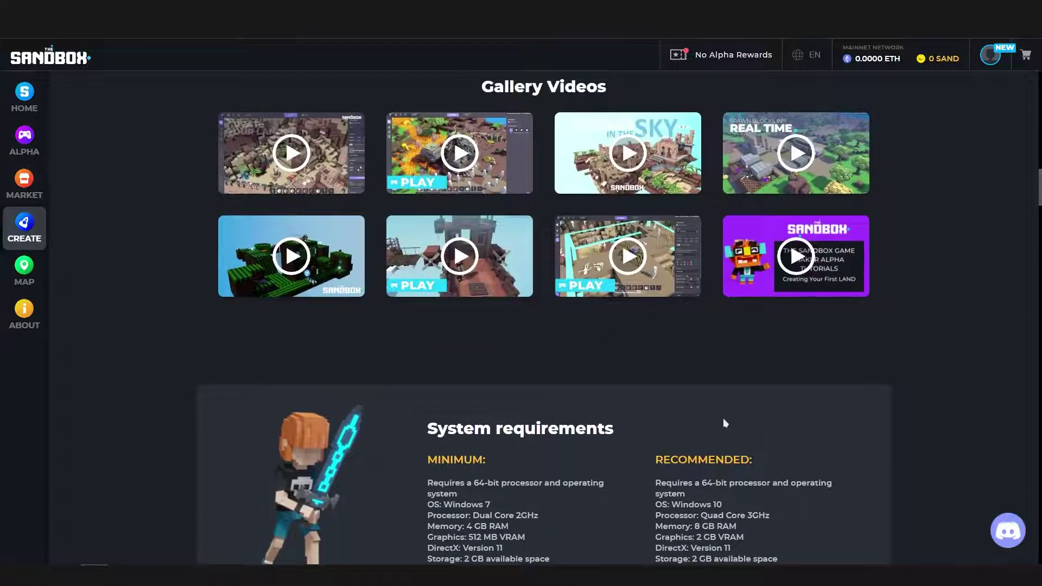
scroll(725, 423, down, 11)
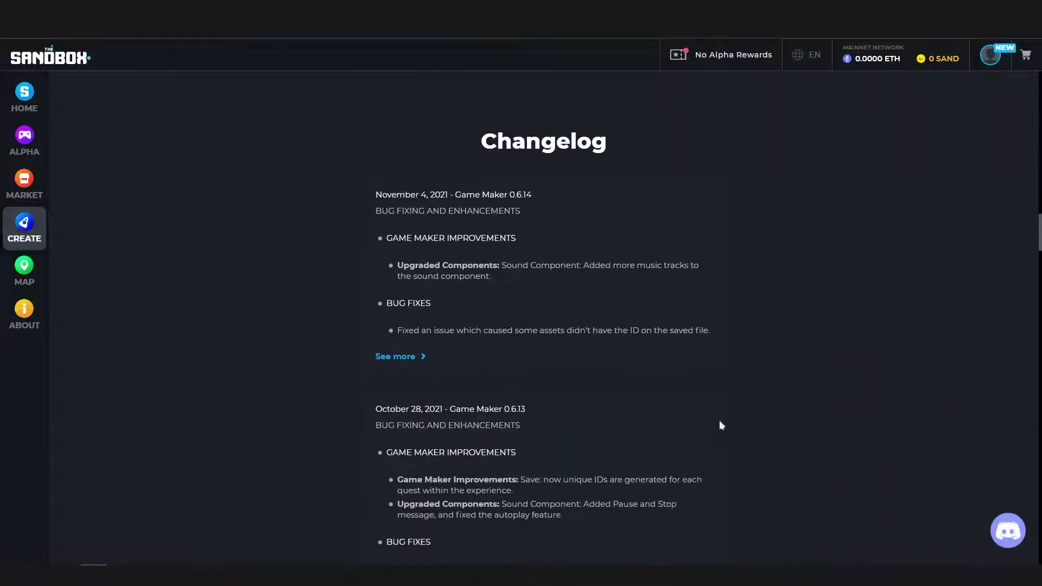
scroll(284, 394, up, 20)
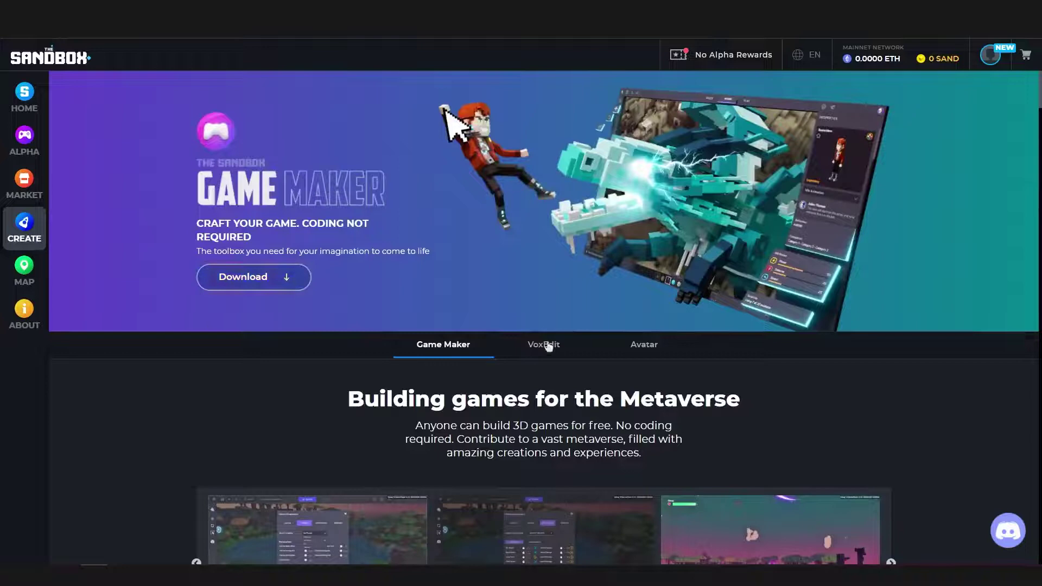
Look over the VoxEdit tab, then scroll the Avatar tab down to 'Select an avatar'.
click(548, 347)
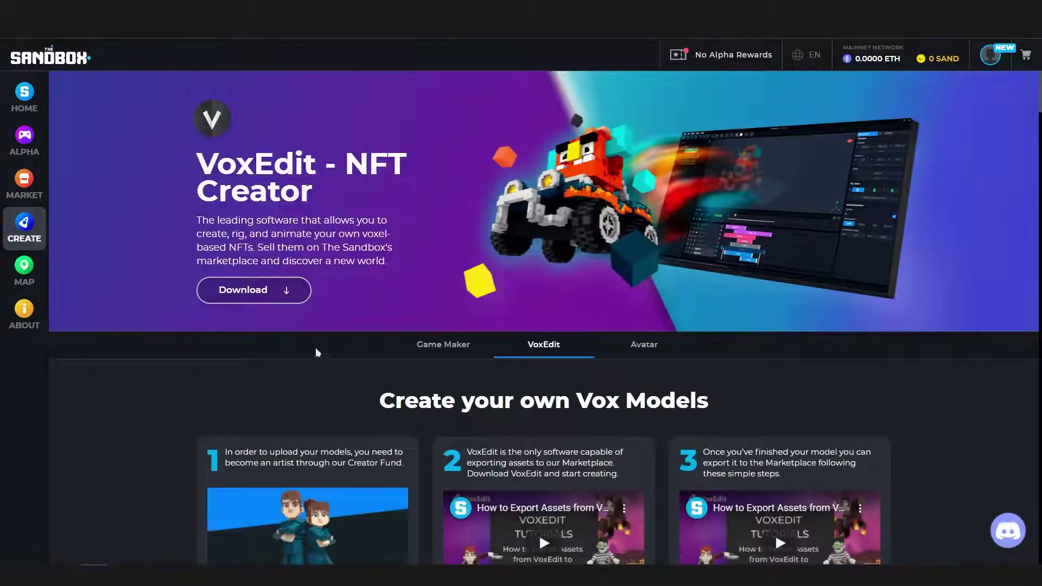
scroll(140, 326, down, 3)
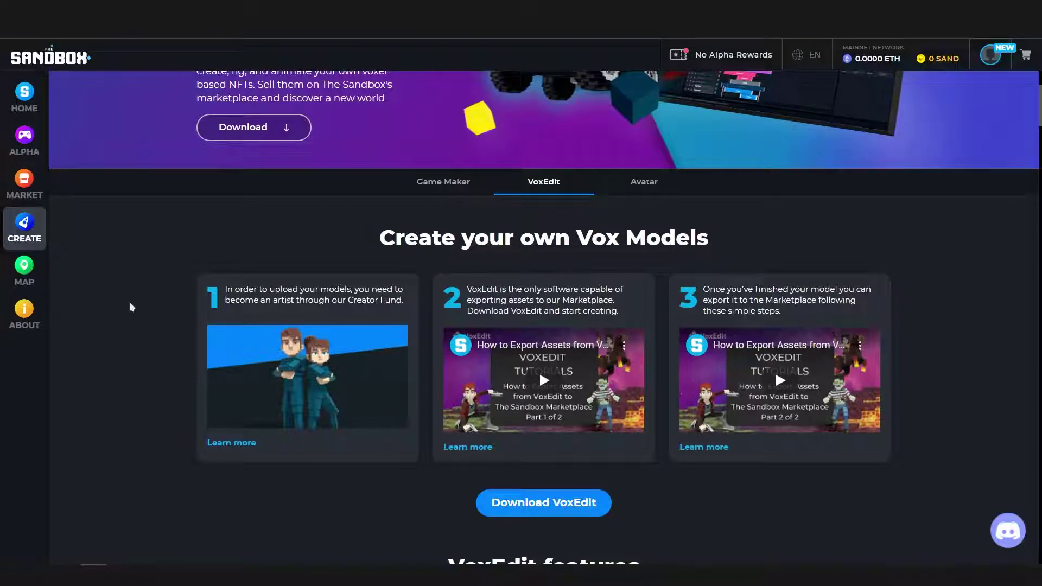
scroll(129, 302, up, 3)
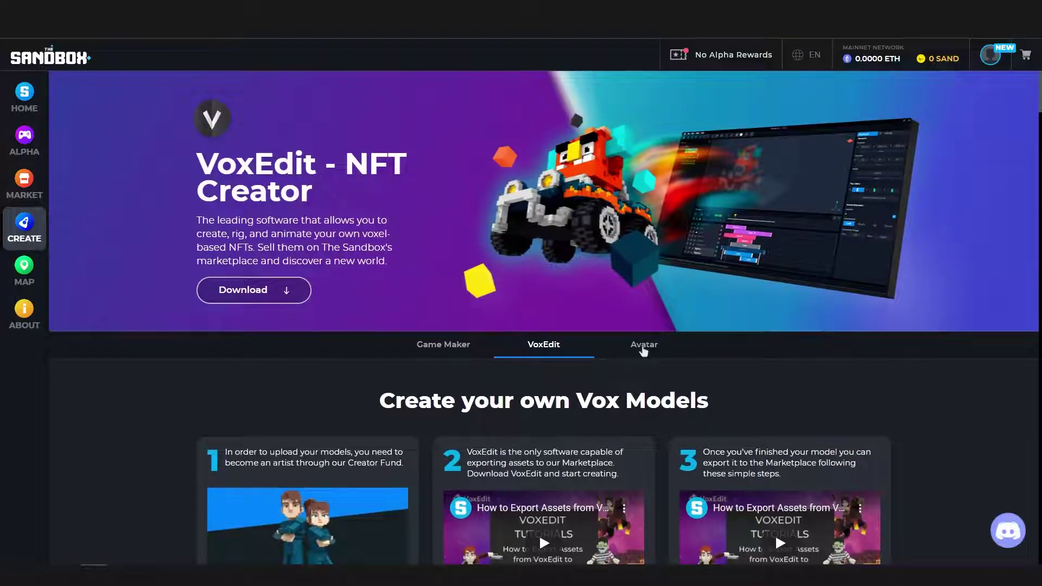
click(643, 350)
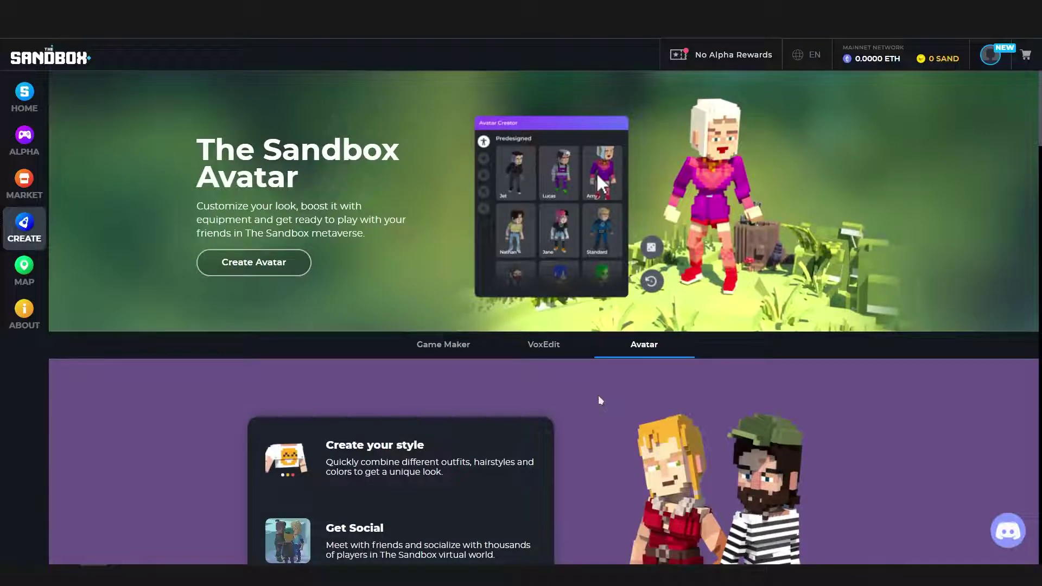
scroll(578, 375, down, 4)
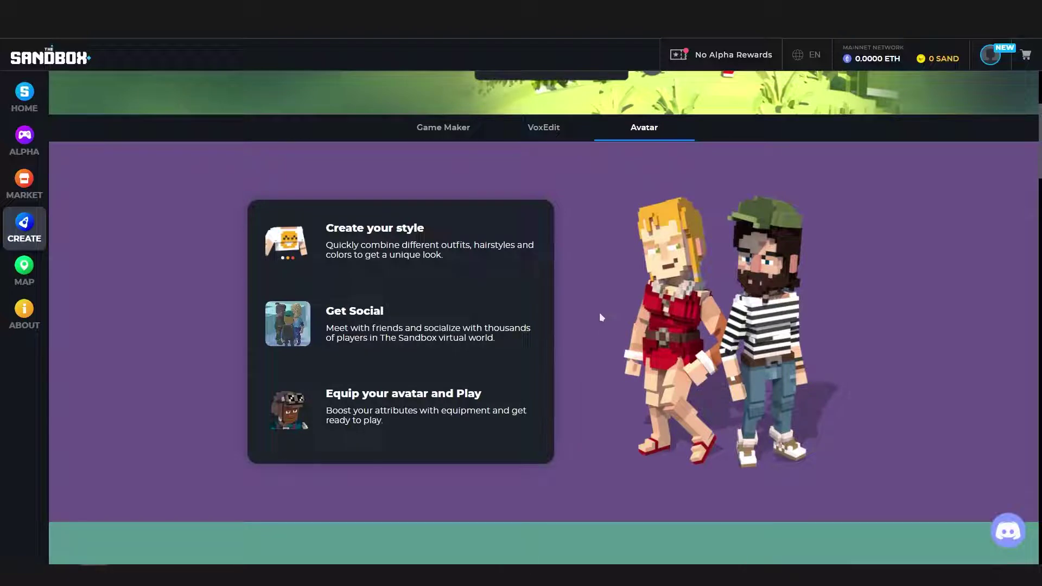
scroll(600, 314, down, 8)
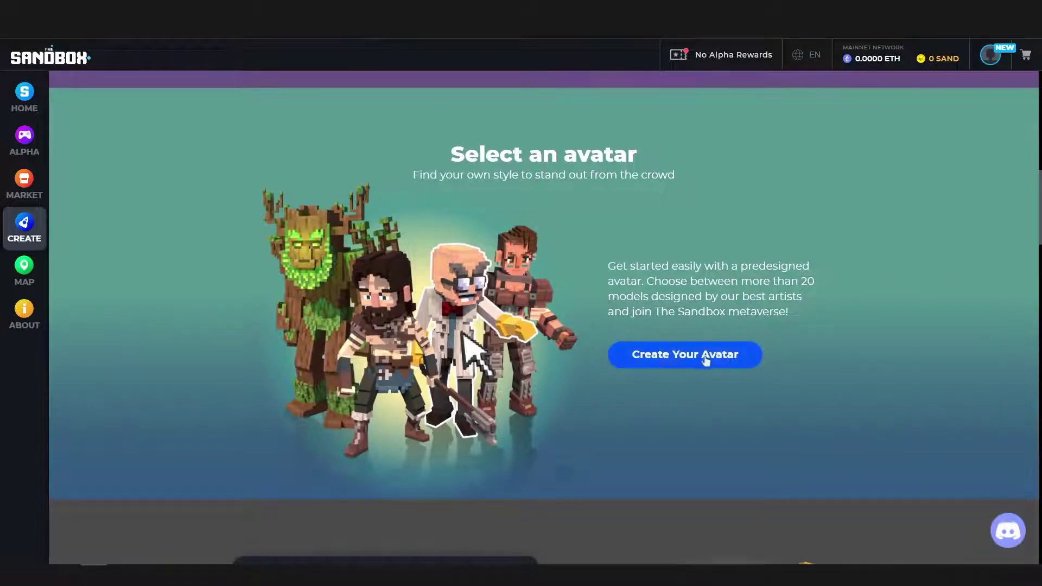
Open the Avatar Creator on the predesigned Rowan character and browse the 39 predesigned avatars.
click(676, 359)
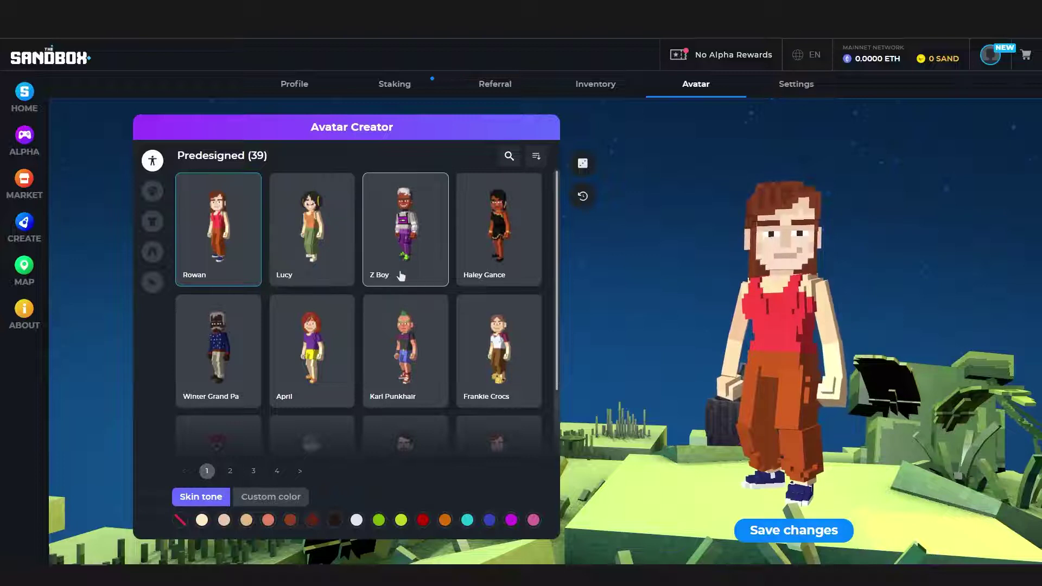
scroll(283, 360, down, 2)
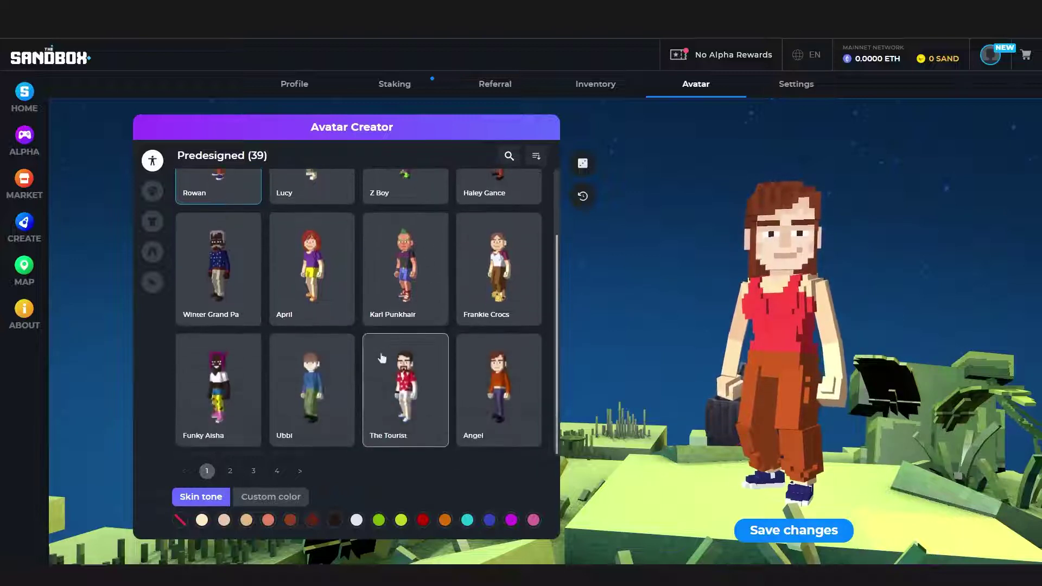
scroll(383, 357, up, 2)
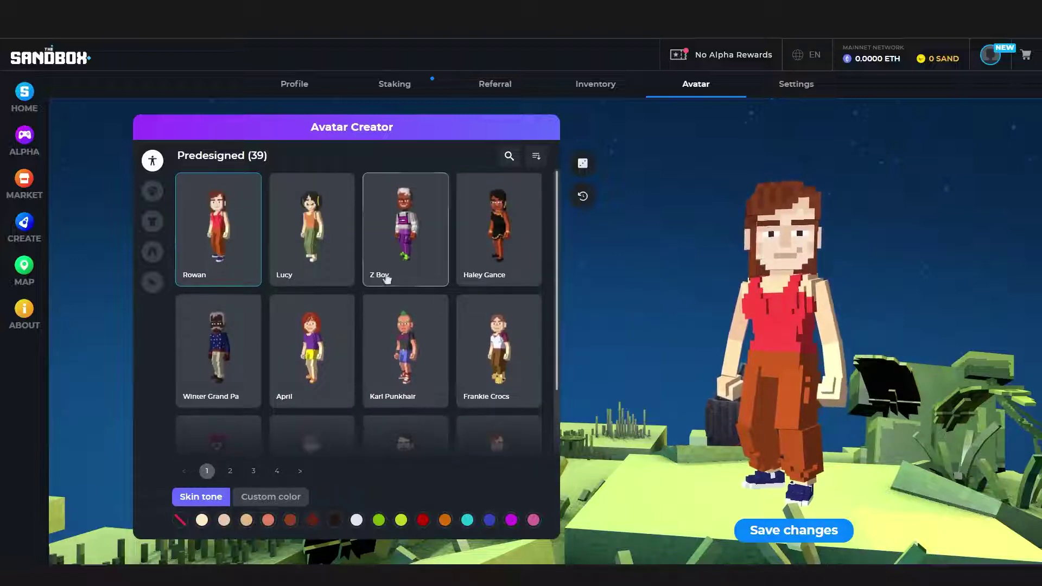
Switch to the predesigned Z Boy avatar with a light tan skin tone.
click(392, 276)
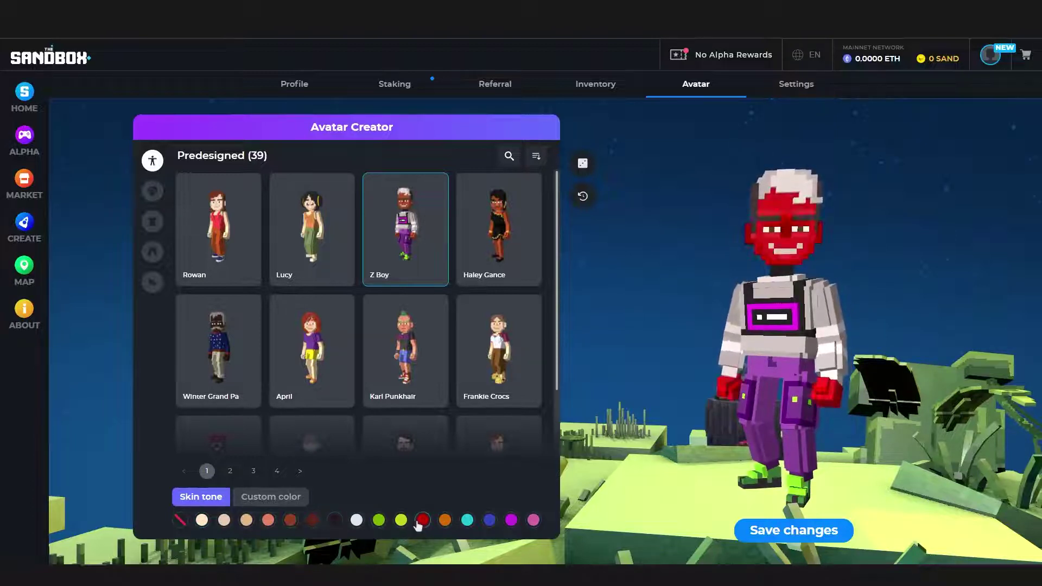
click(467, 522)
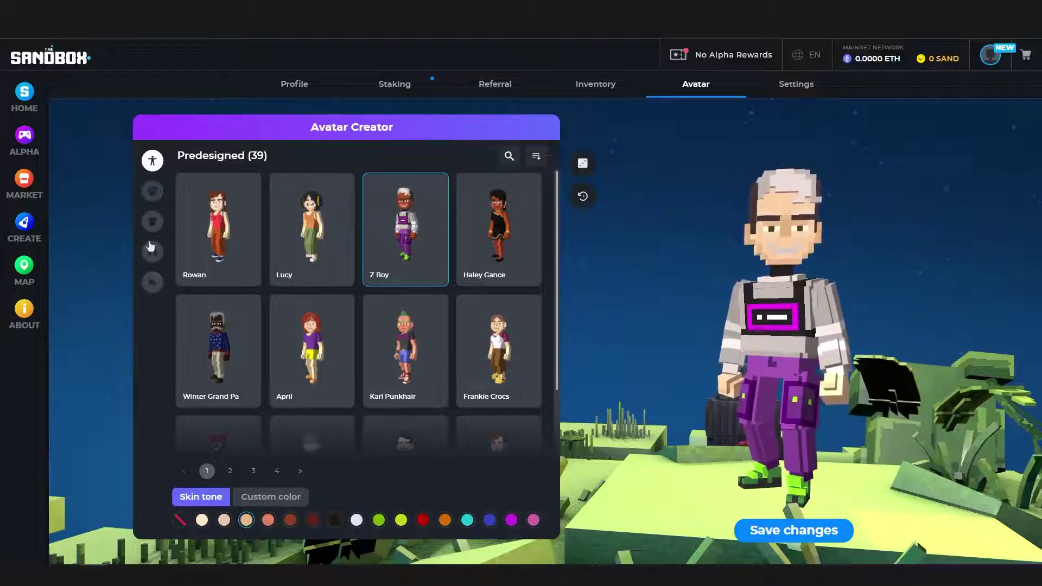
Open the Head category and page through to the third page of heads.
click(152, 193)
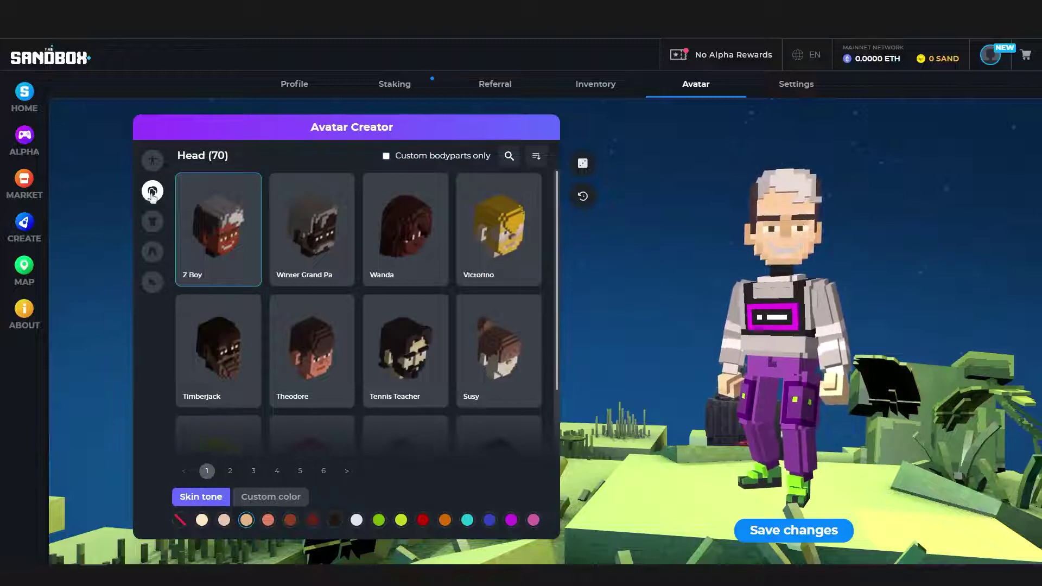
scroll(262, 310, down, 1)
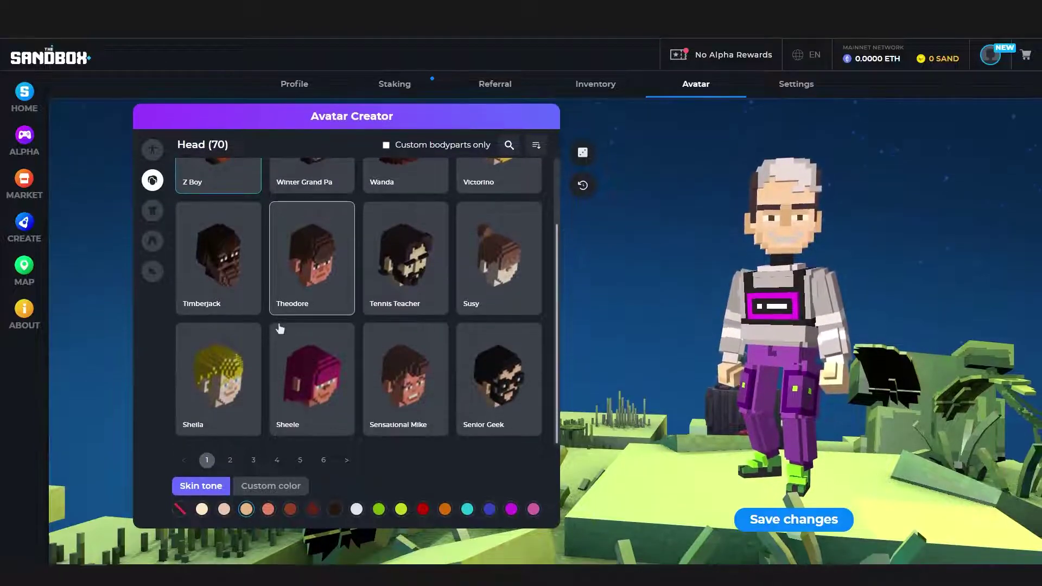
scroll(275, 326, down, 1)
click(231, 461)
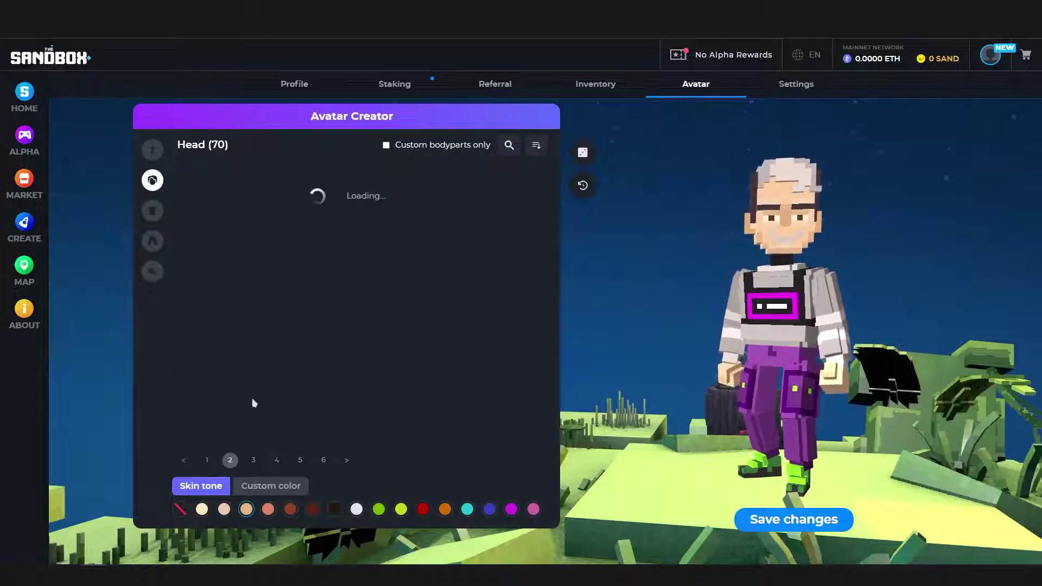
scroll(267, 380, up, 1)
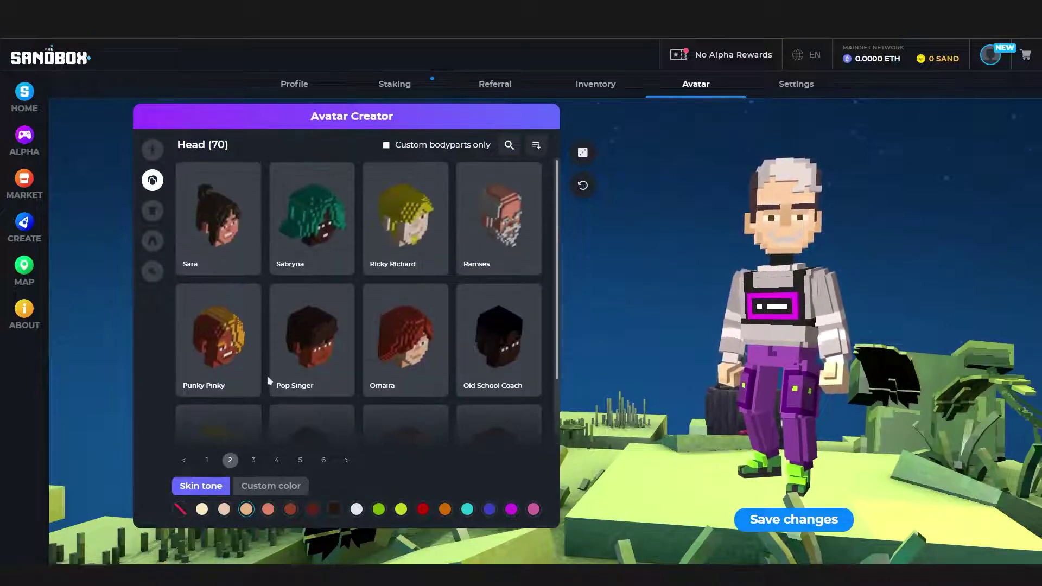
click(250, 460)
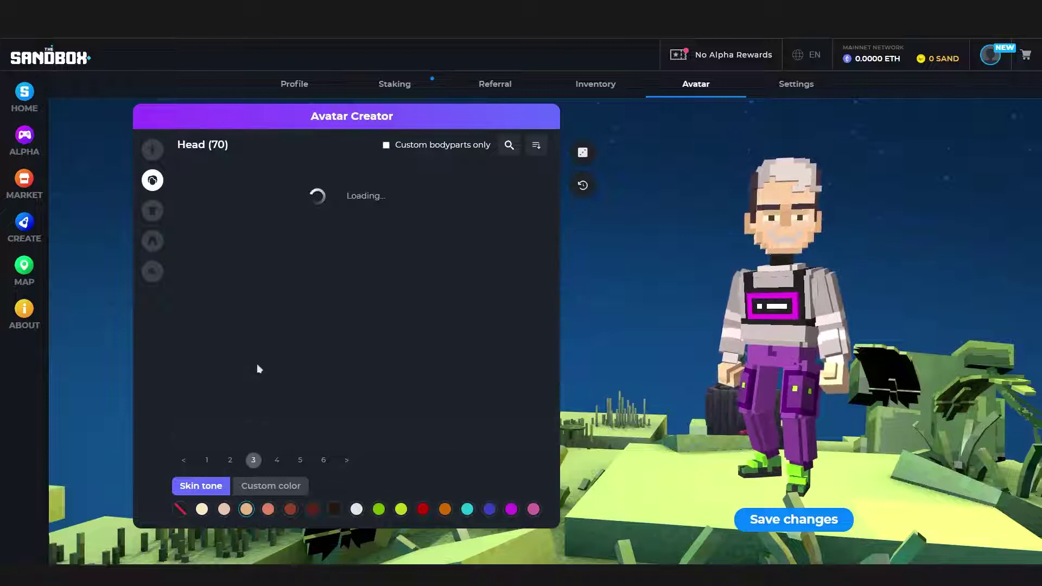
scroll(260, 363, up, 1)
scroll(261, 362, down, 1)
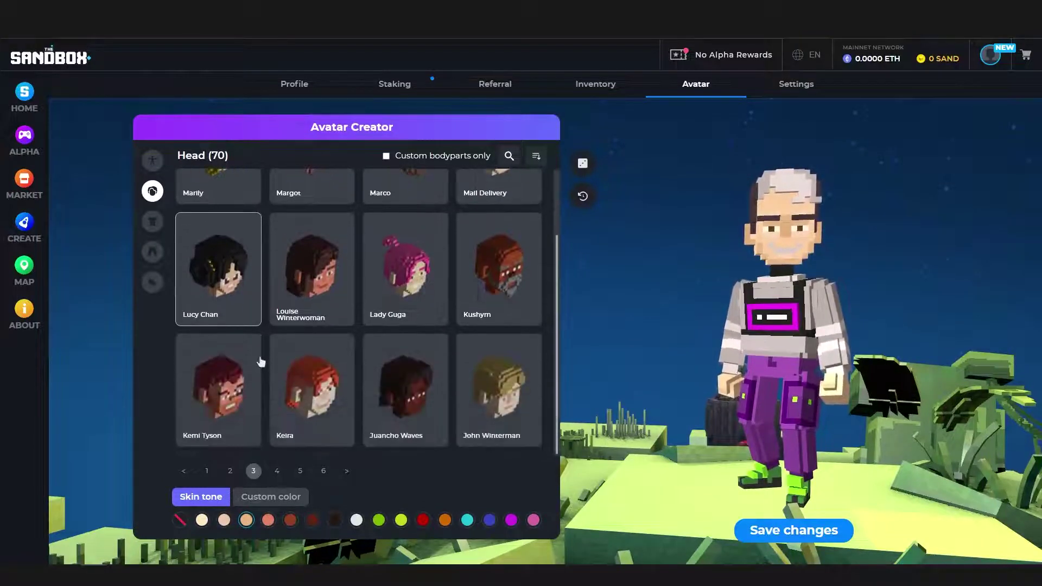
scroll(260, 424, up, 1)
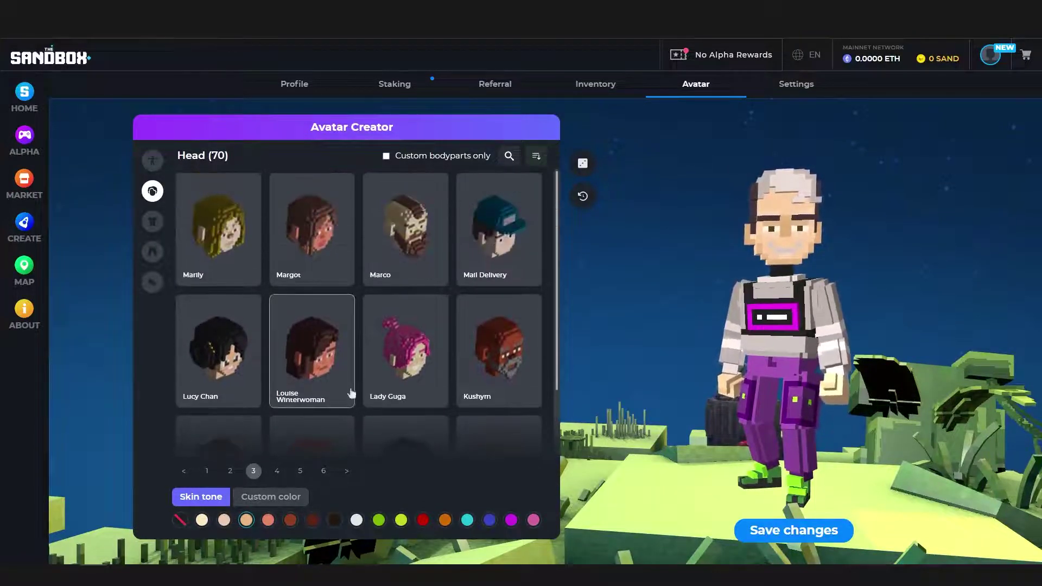
Put the pink-haired Lady Guga head on the avatar and orbit the preview to check it.
click(402, 376)
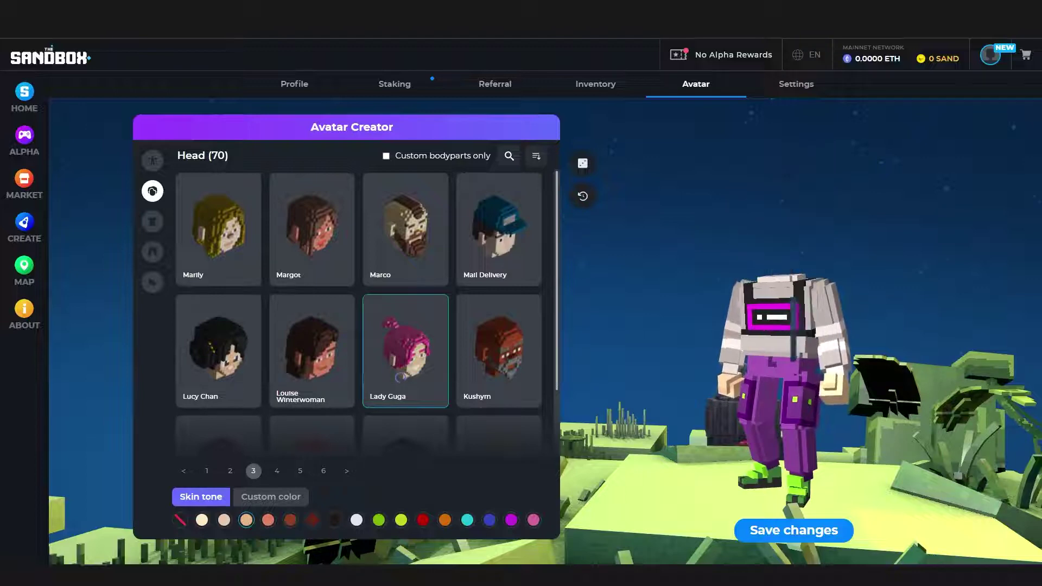
mouse_move(770, 353)
mouse_down()
mouse_move(825, 350)
mouse_move(773, 350)
mouse_up()
click(276, 470)
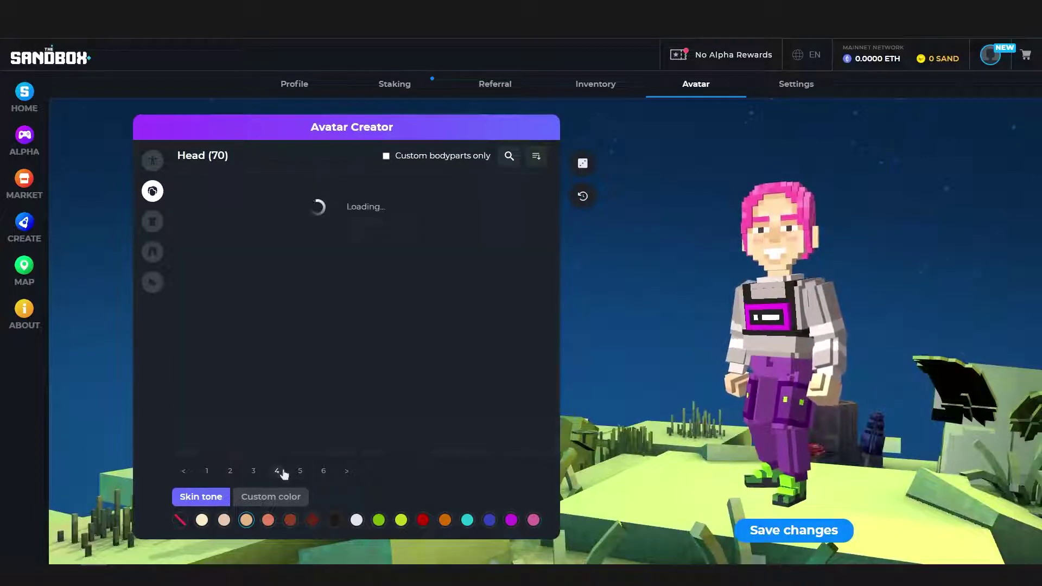
scroll(239, 401, down, 2)
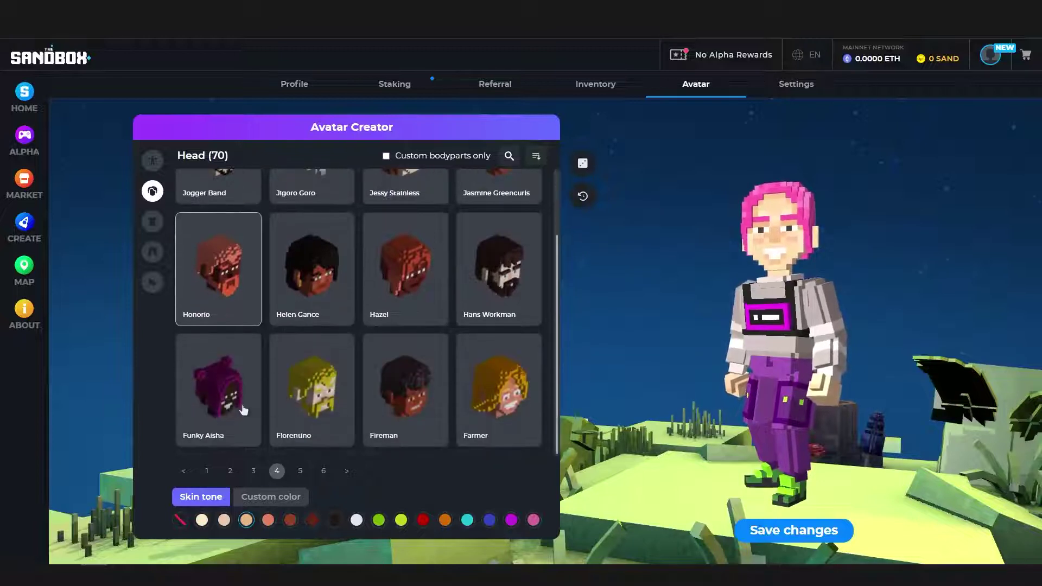
click(153, 221)
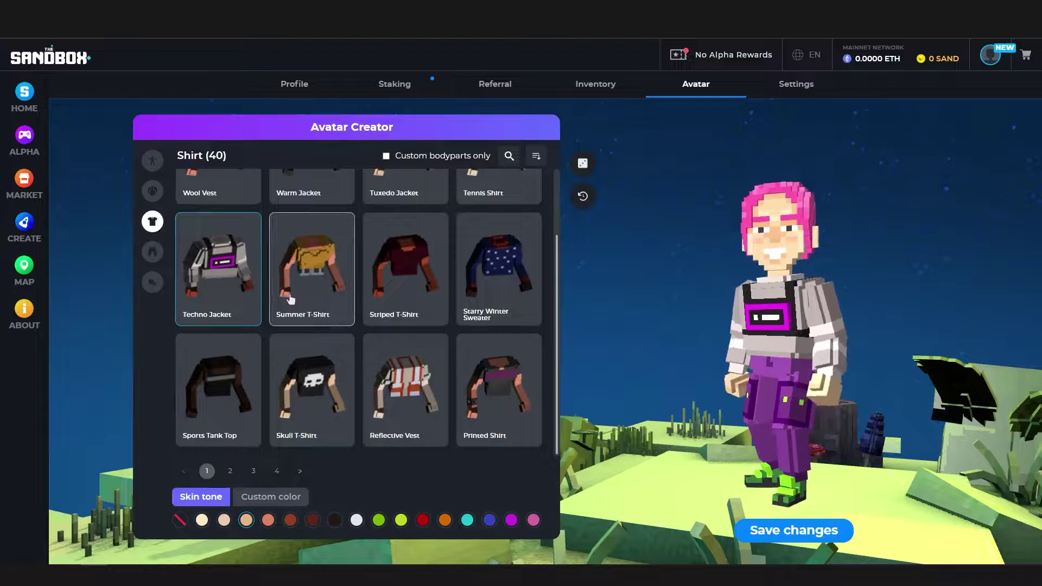
Dress the avatar in the red Hawaiian Shirt from page 2 and custom-colour its pattern.
scroll(290, 299, up, 2)
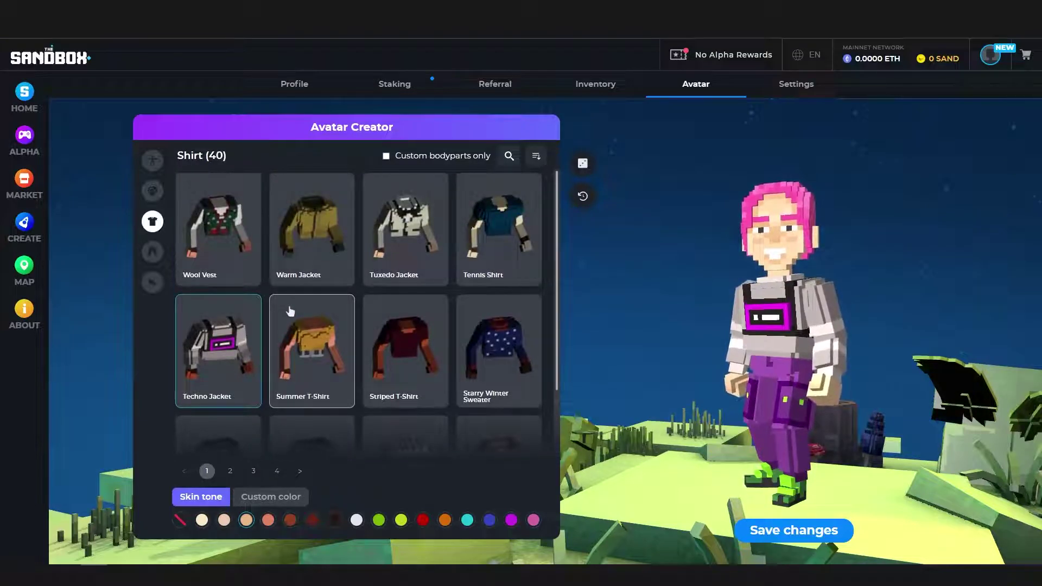
scroll(290, 311, down, 1)
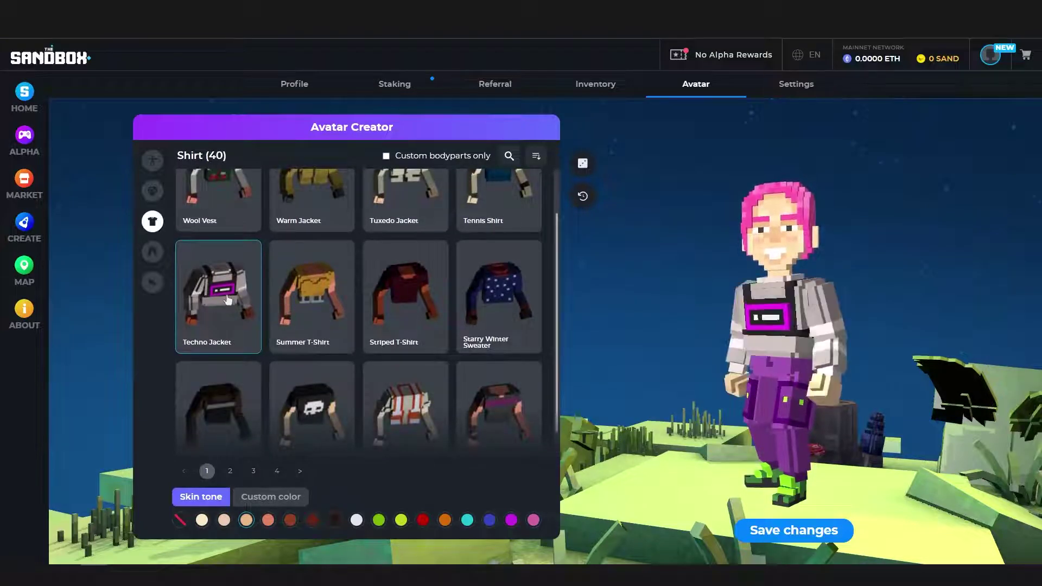
scroll(348, 325, up, 1)
drag(733, 358, 772, 358)
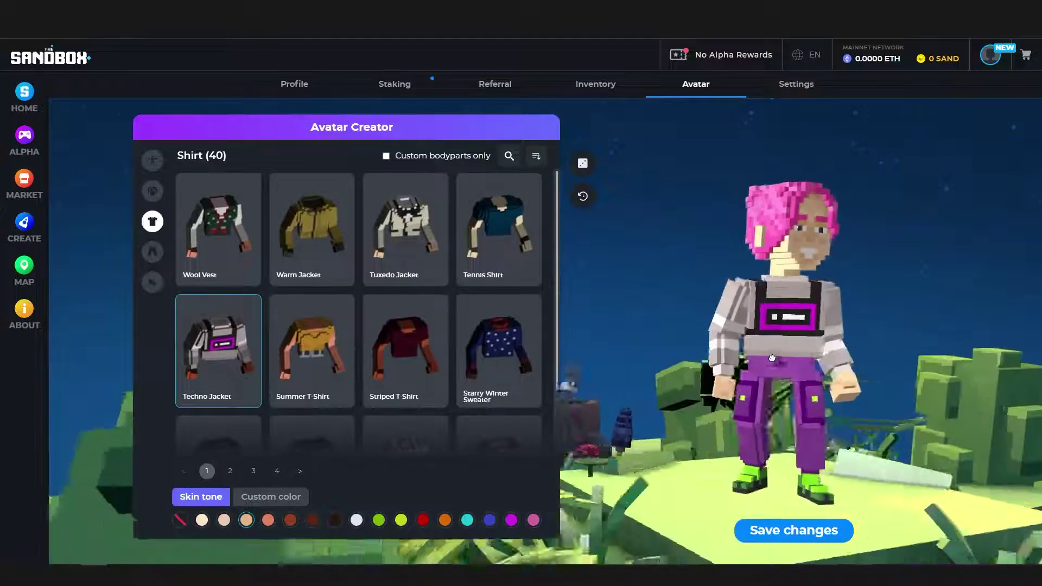
scroll(458, 353, down, 3)
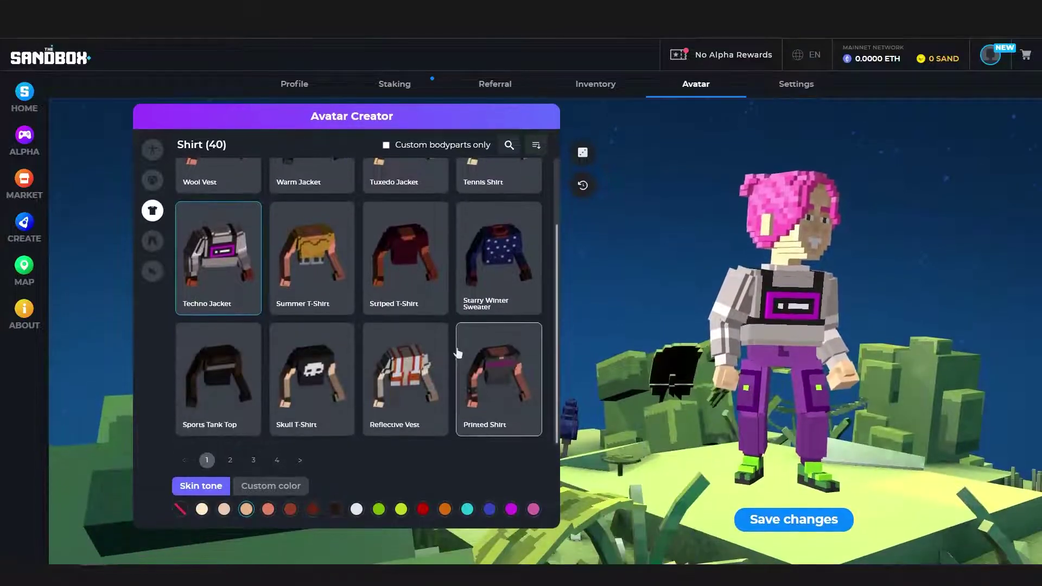
click(230, 460)
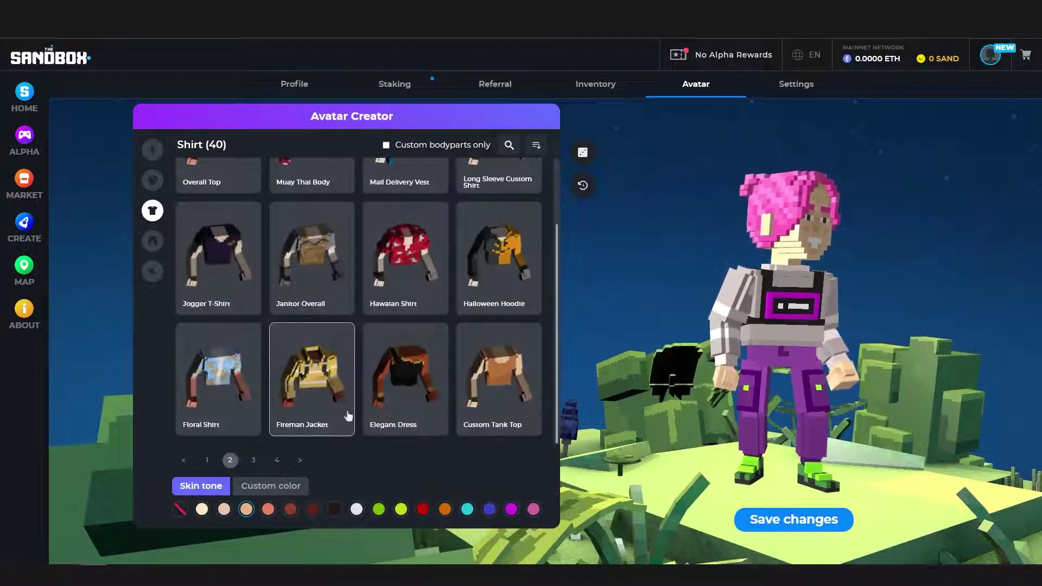
scroll(350, 414, up, 2)
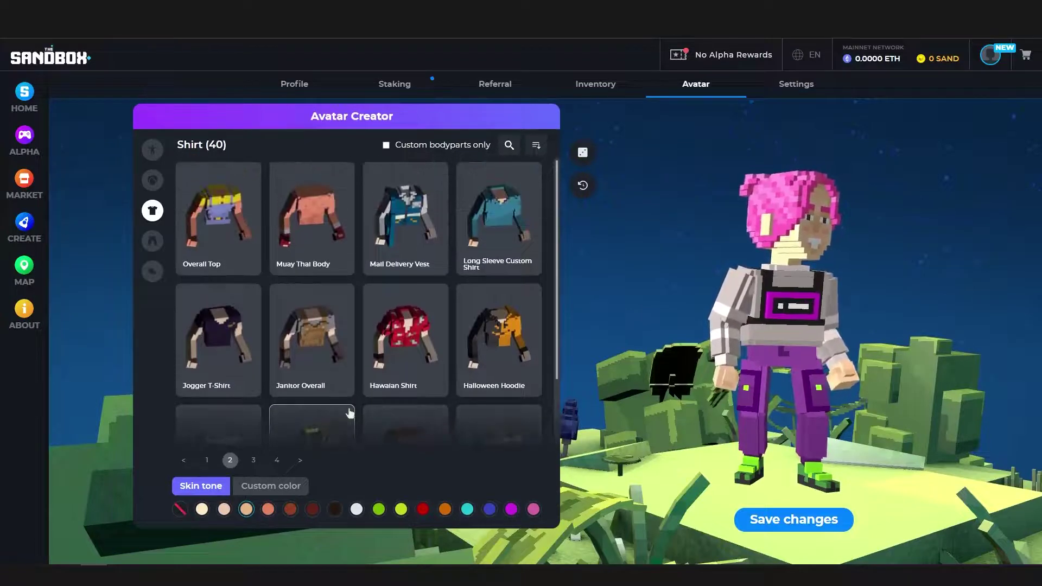
click(413, 359)
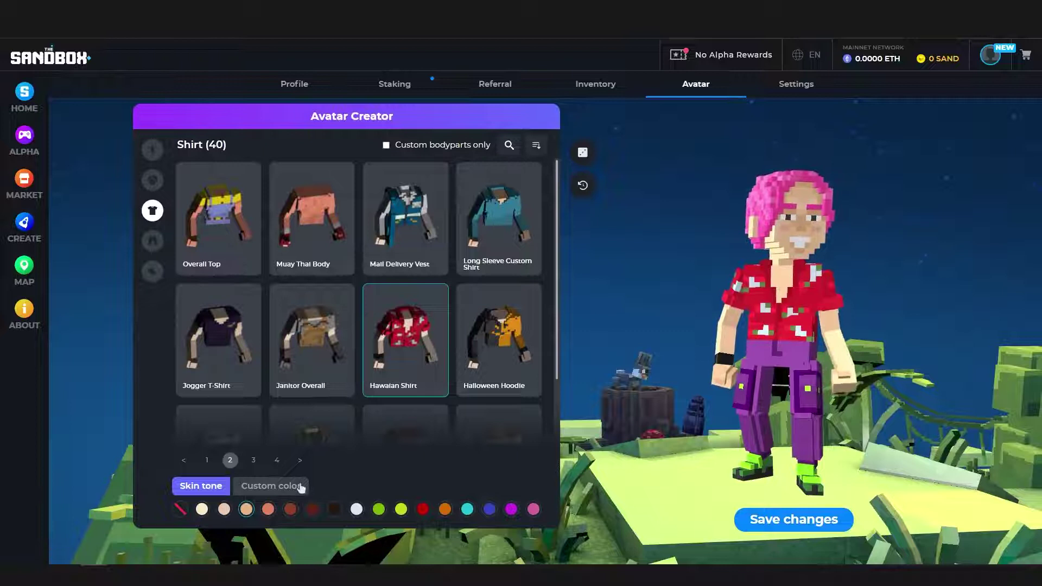
click(300, 486)
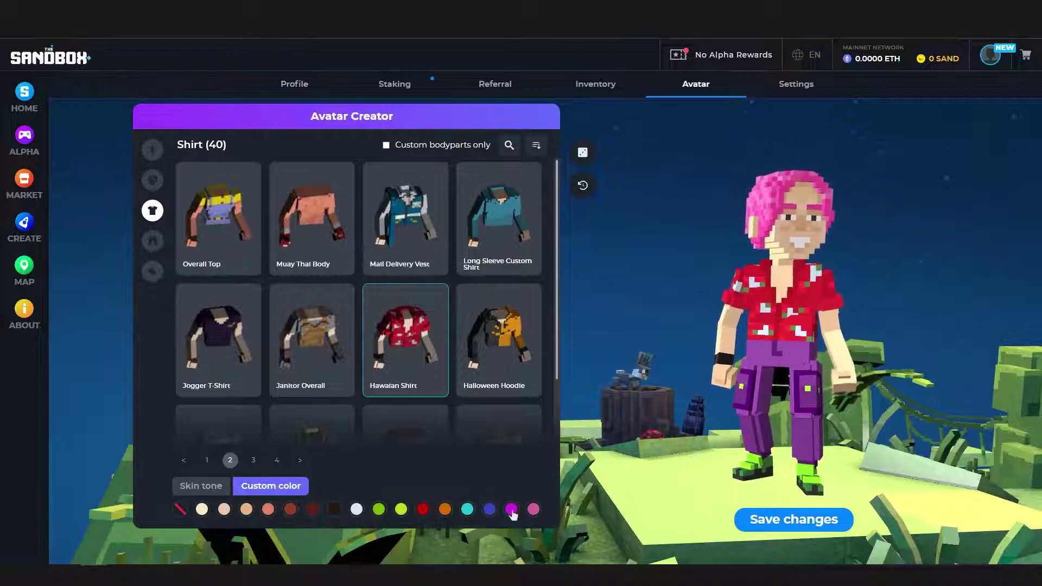
click(400, 510)
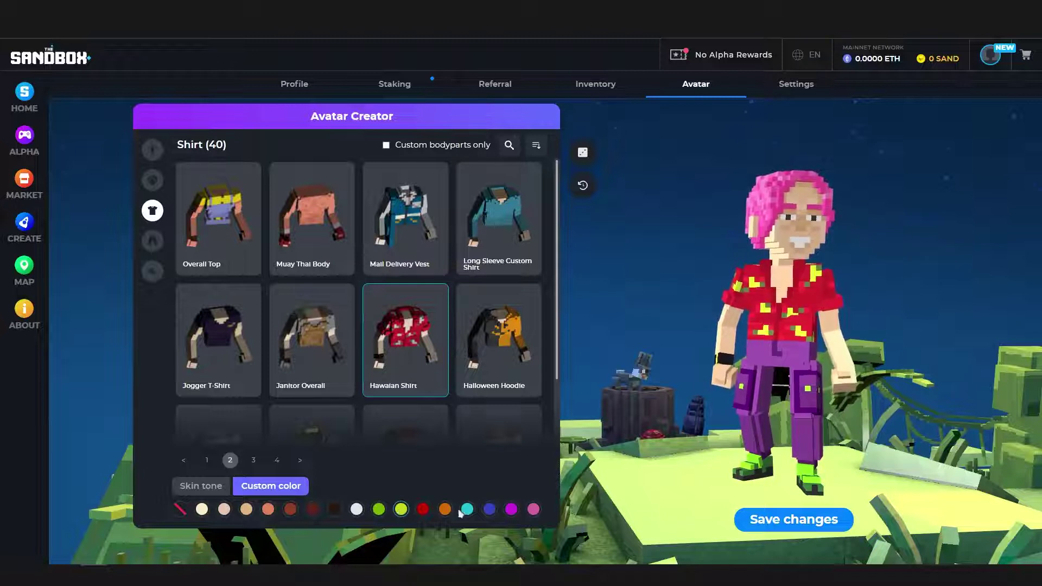
In Pants, try the Warm Pants, then put the black Winter Pants on the avatar.
click(153, 241)
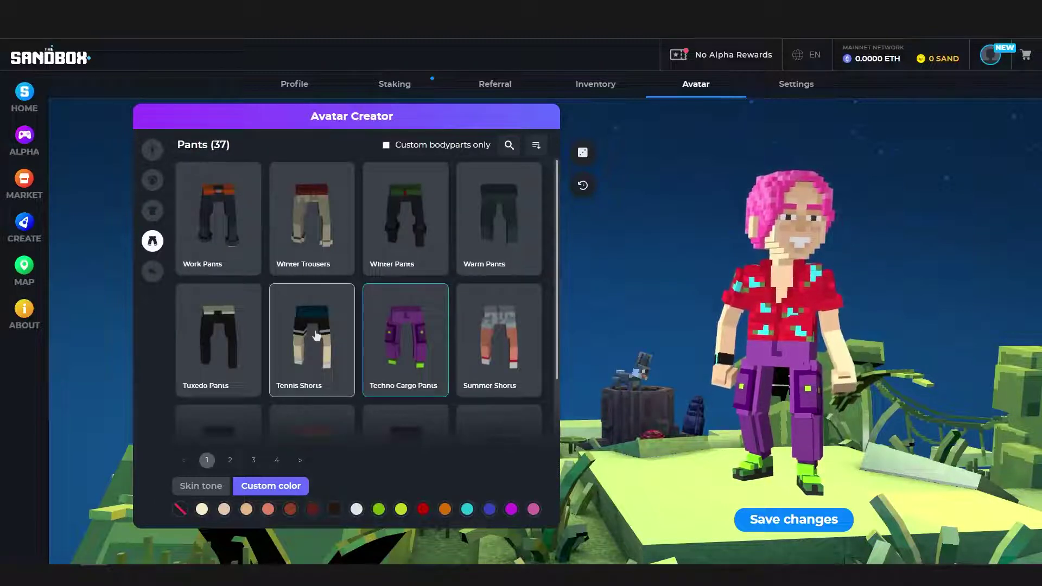
scroll(316, 334, down, 2)
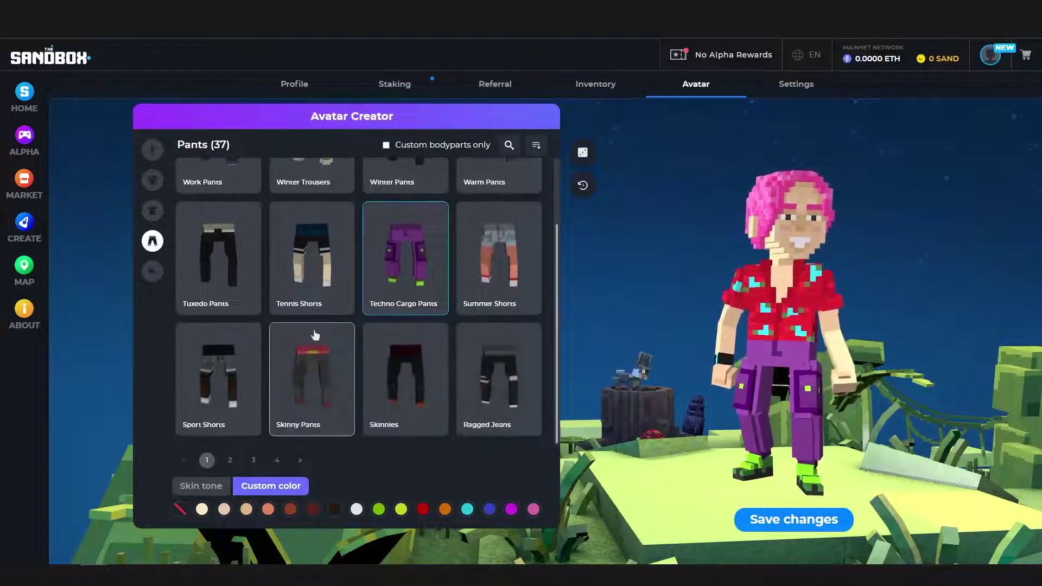
scroll(315, 335, up, 2)
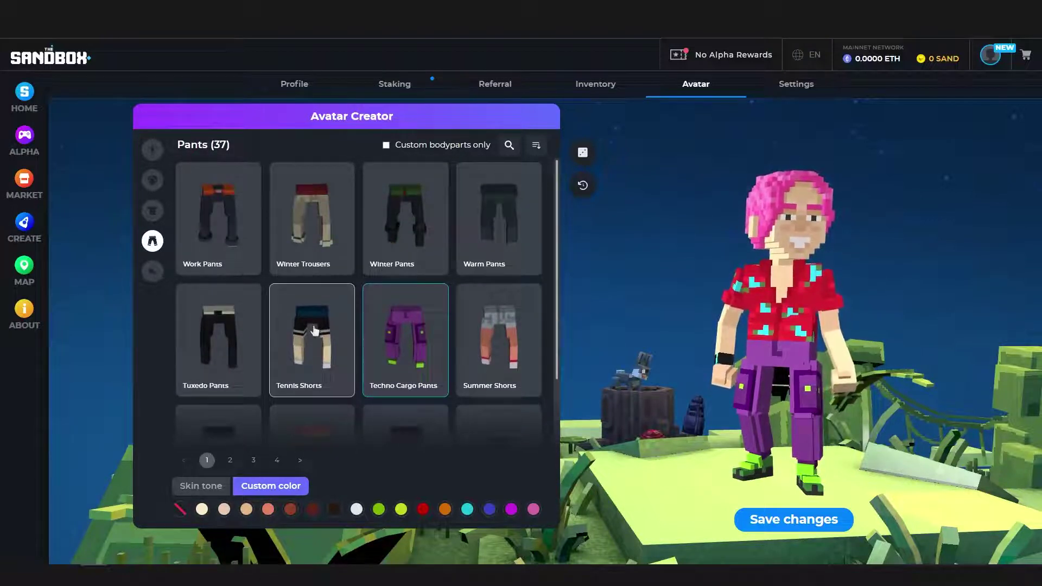
click(529, 259)
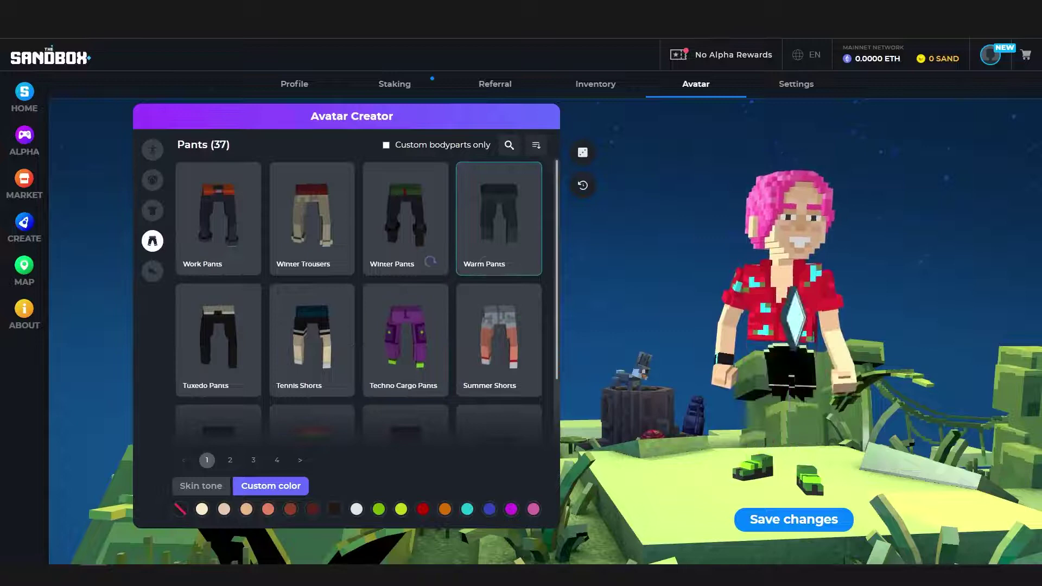
click(426, 201)
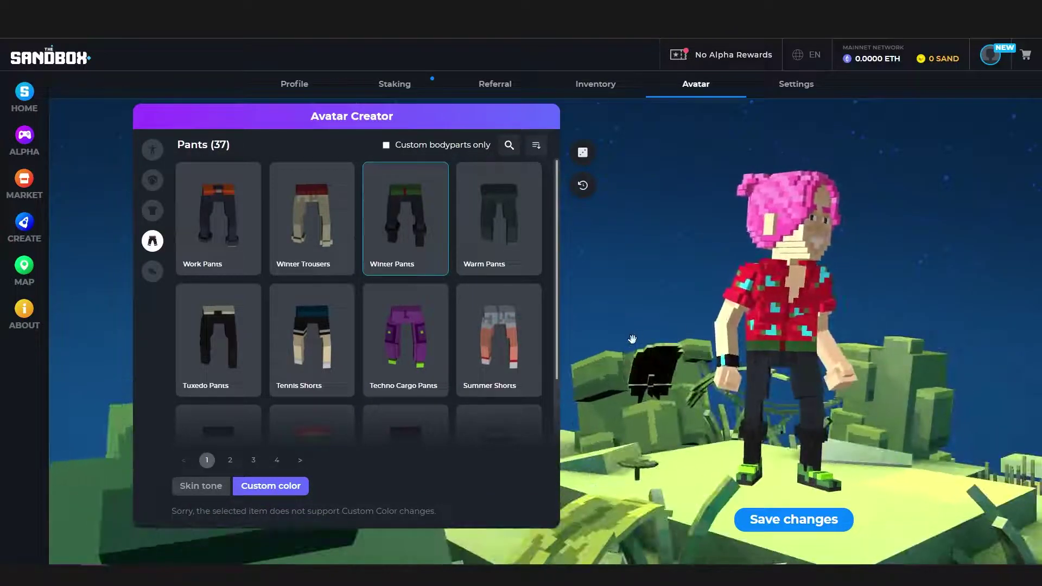
scroll(195, 301, down, 2)
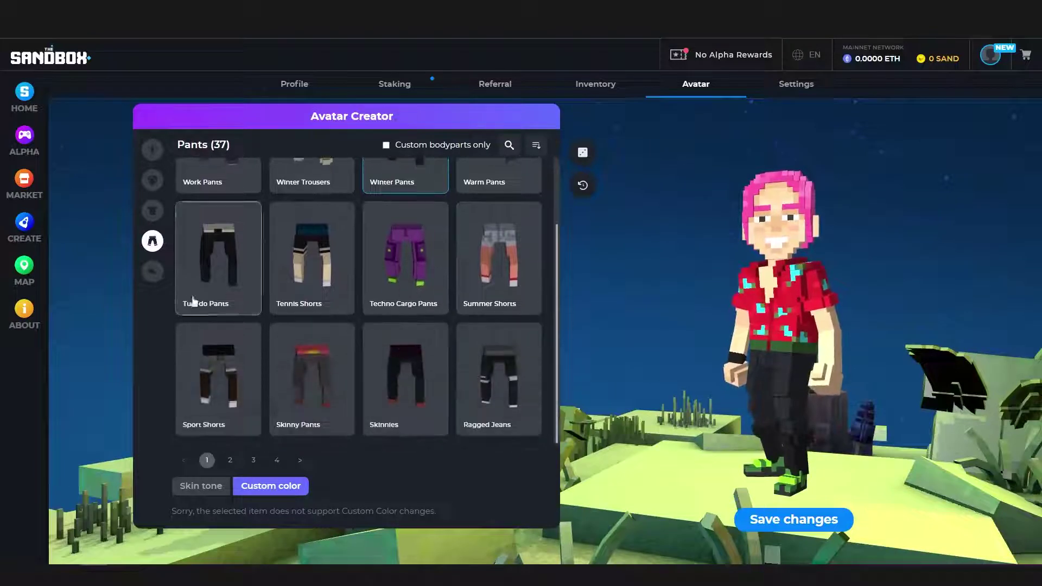
Put the pink Modern Boots from page 2 of Shoes on the avatar.
click(152, 272)
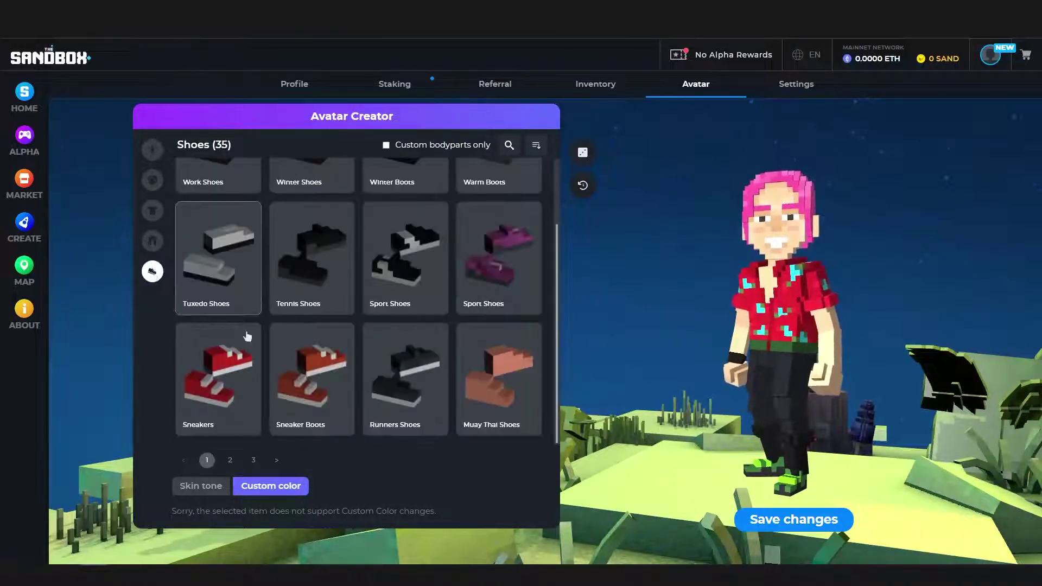
scroll(315, 385, up, 2)
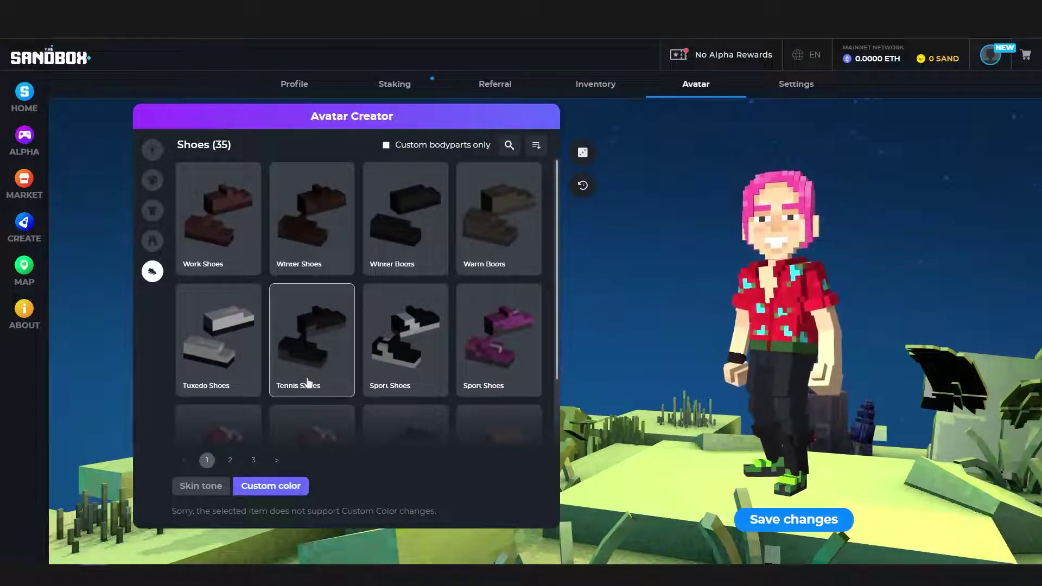
scroll(307, 382, down, 2)
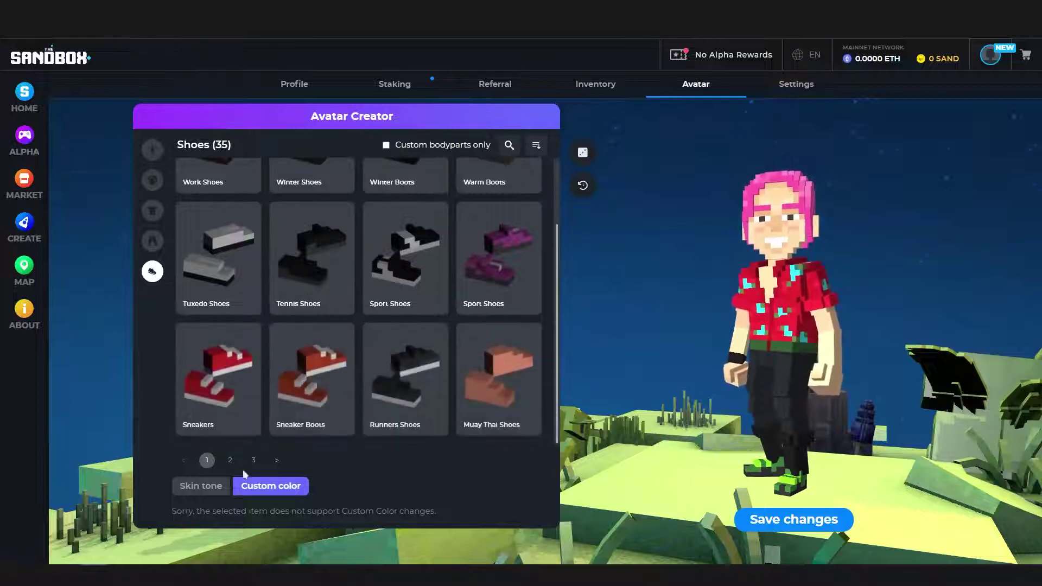
click(230, 461)
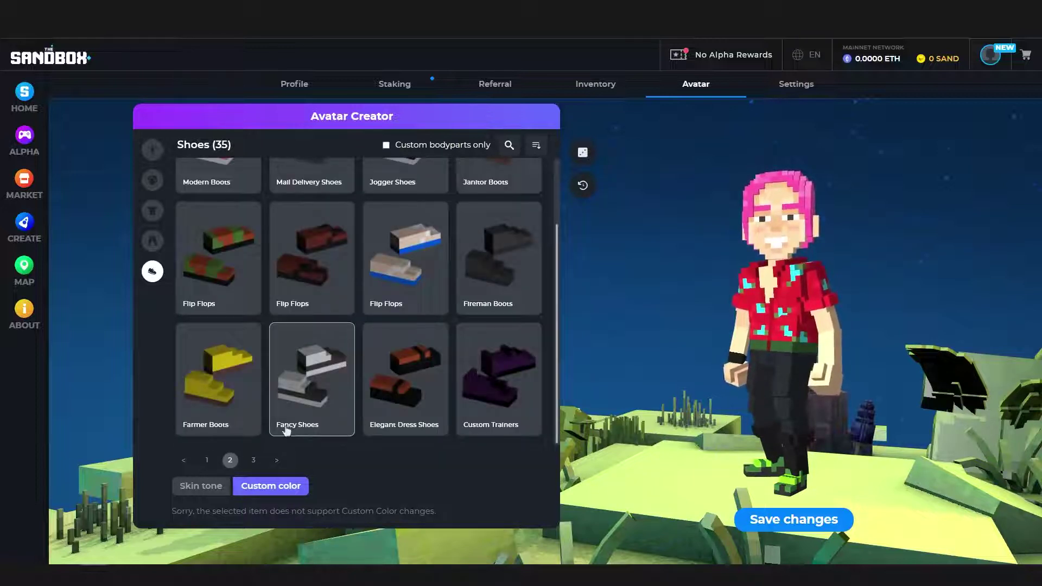
scroll(286, 431, up, 2)
click(214, 260)
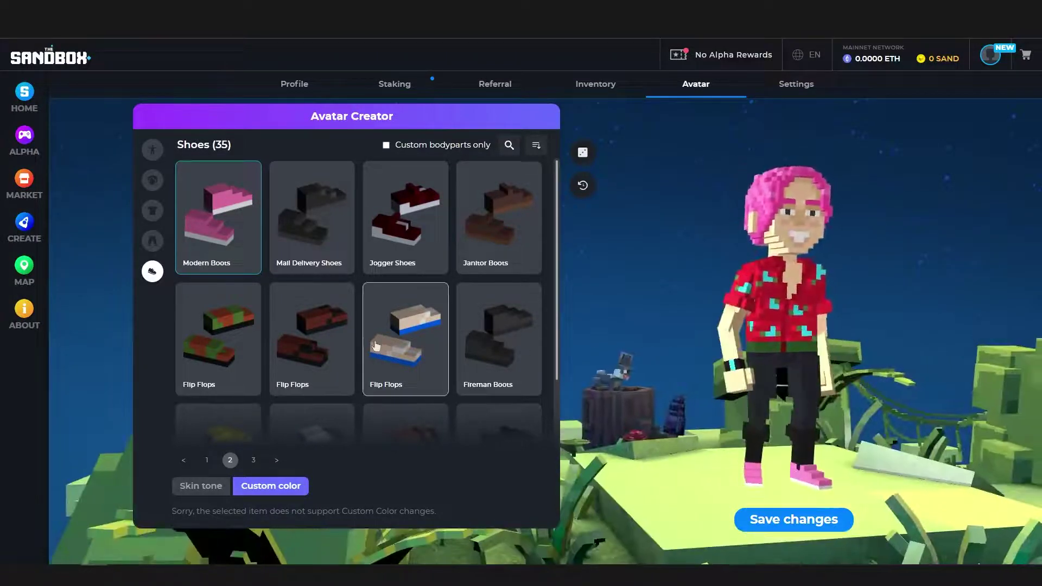
scroll(250, 387, down, 2)
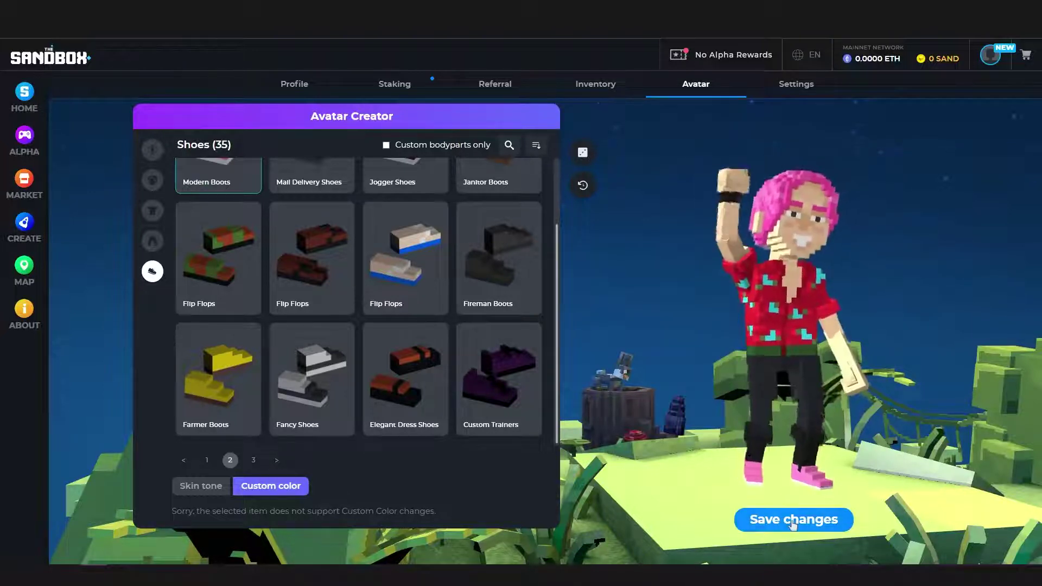
Save the avatar's new outfit and go back to the Home page.
click(759, 518)
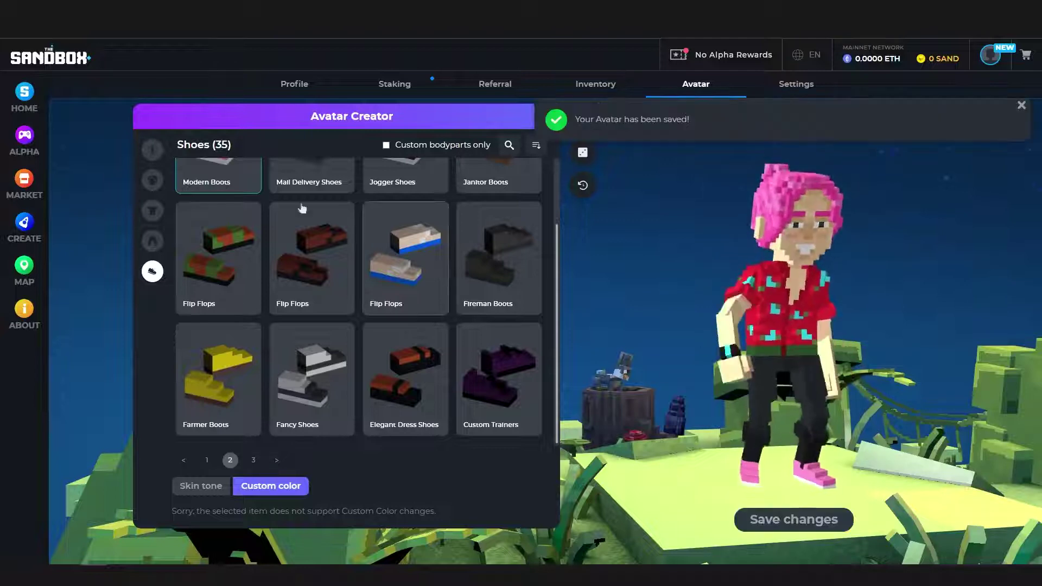
click(24, 98)
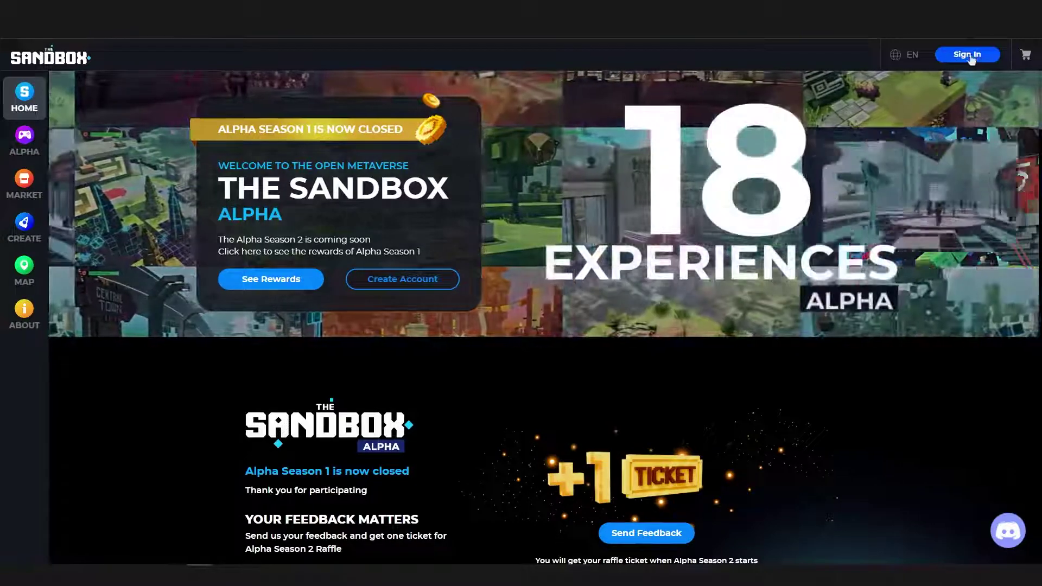
Sign in and reopen the Avatar Creator via CREATE, the Avatar tab and Create Your Avatar.
click(964, 55)
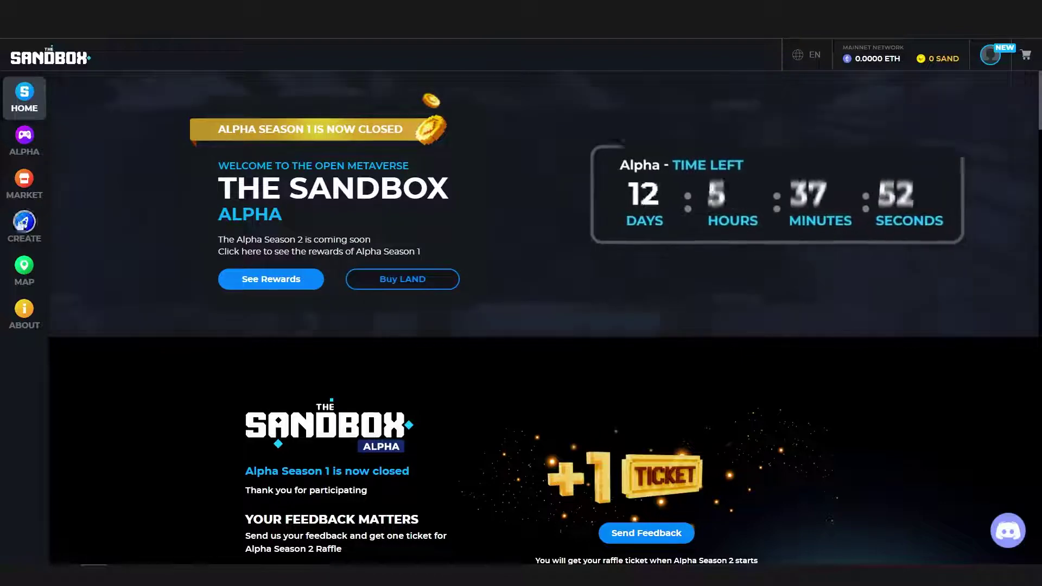
click(24, 223)
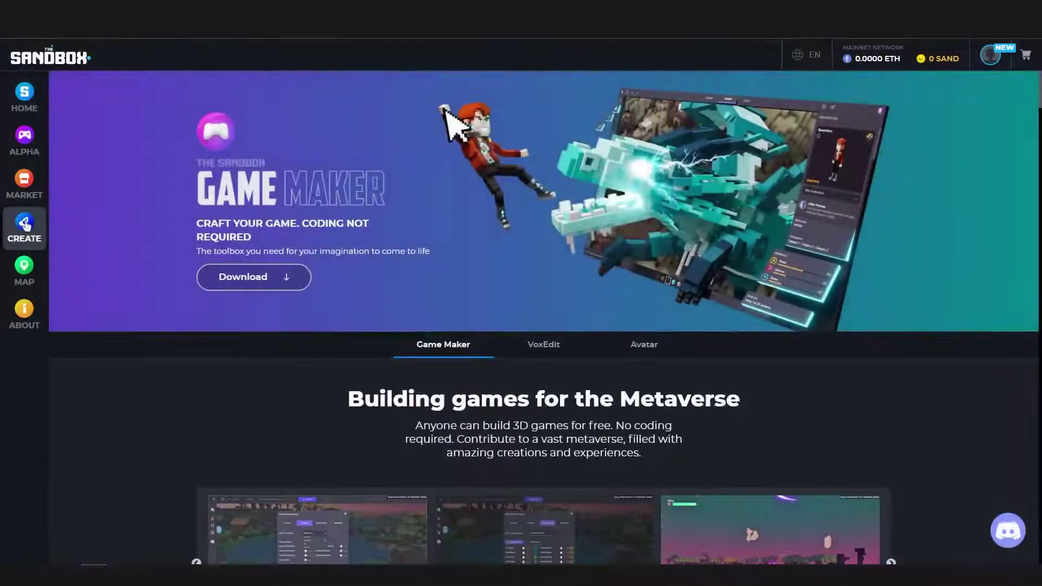
click(543, 343)
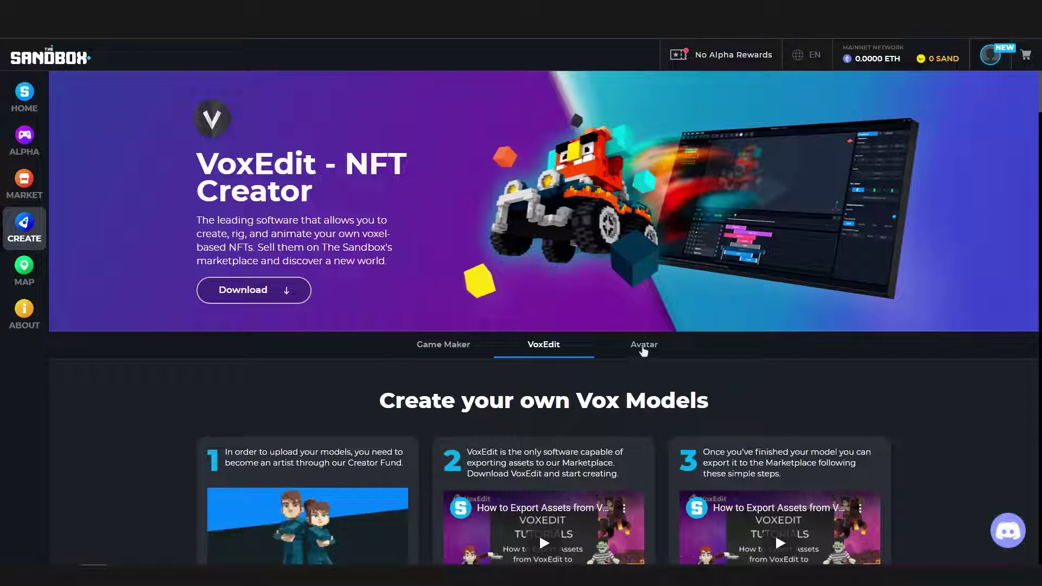
click(643, 345)
scroll(681, 360, down, 10)
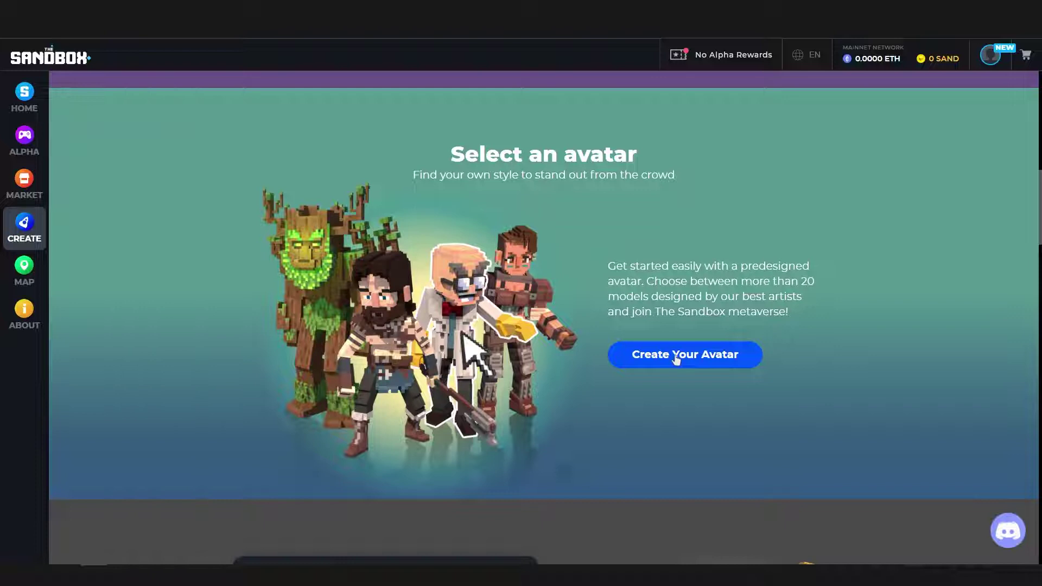
click(676, 359)
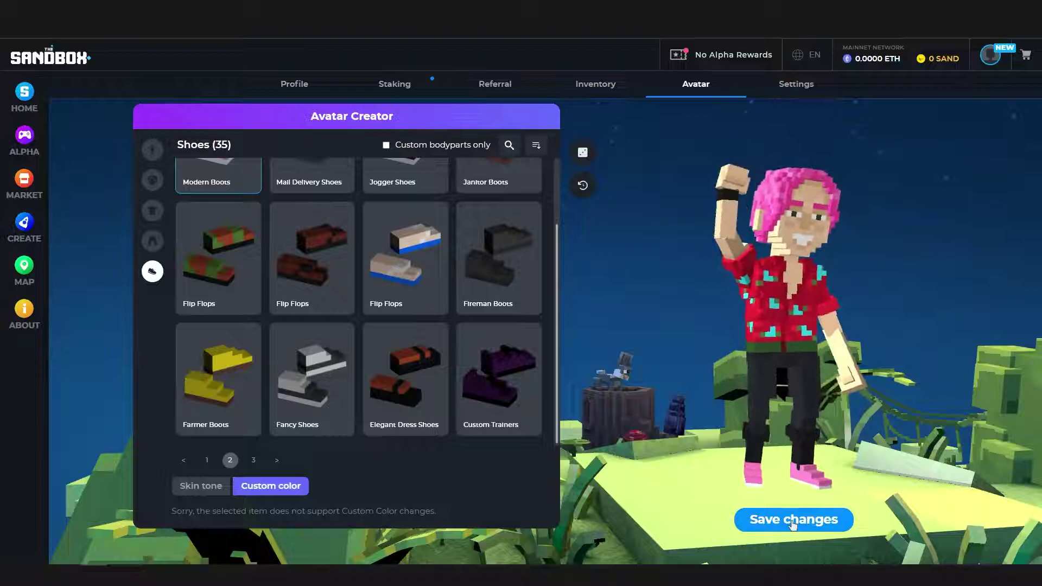
Save the pink-haired avatar's Hawaiian shirt, Winter Pants and pink boots outfit again.
click(791, 524)
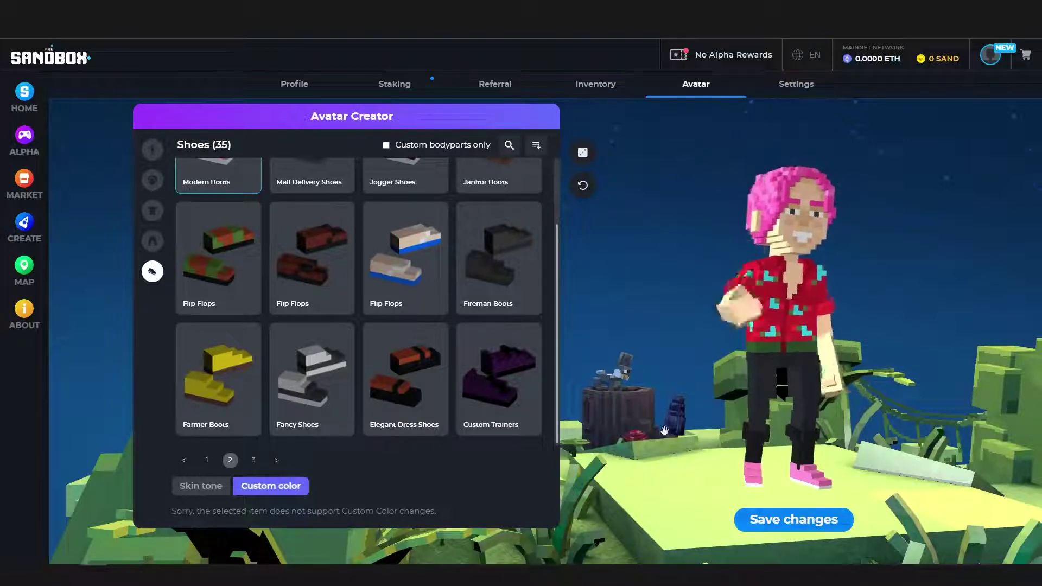